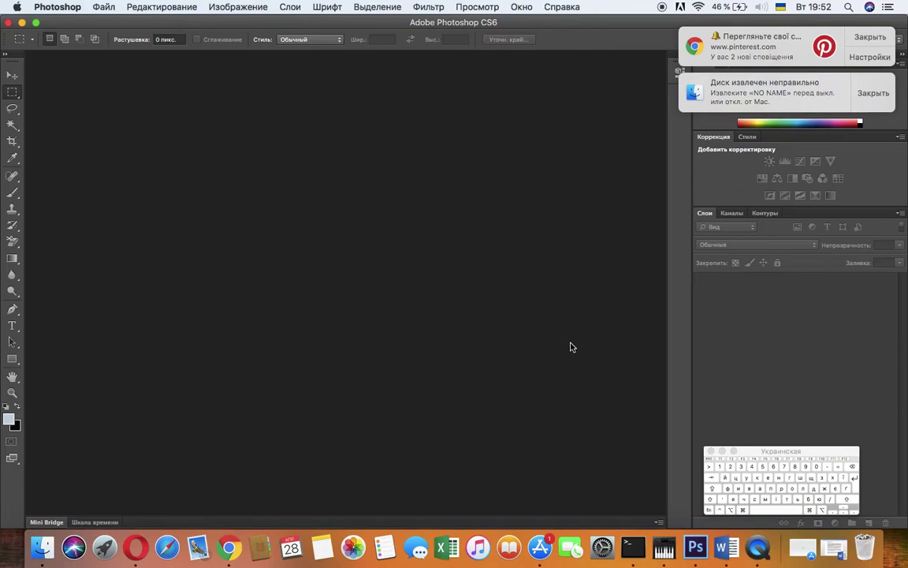
Open the image PIC_0003.JPG from the desktop folder, using its embedded colour profile
click(102, 7)
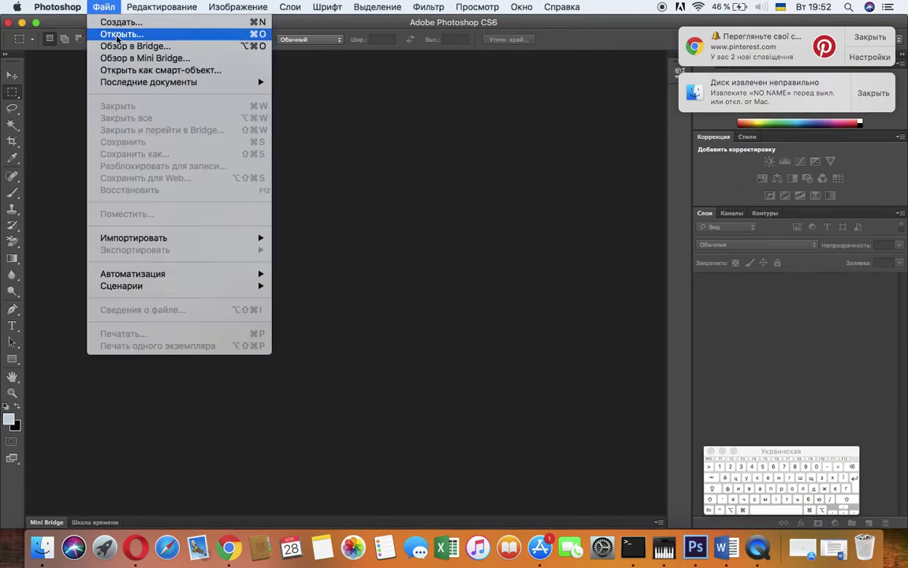
click(117, 35)
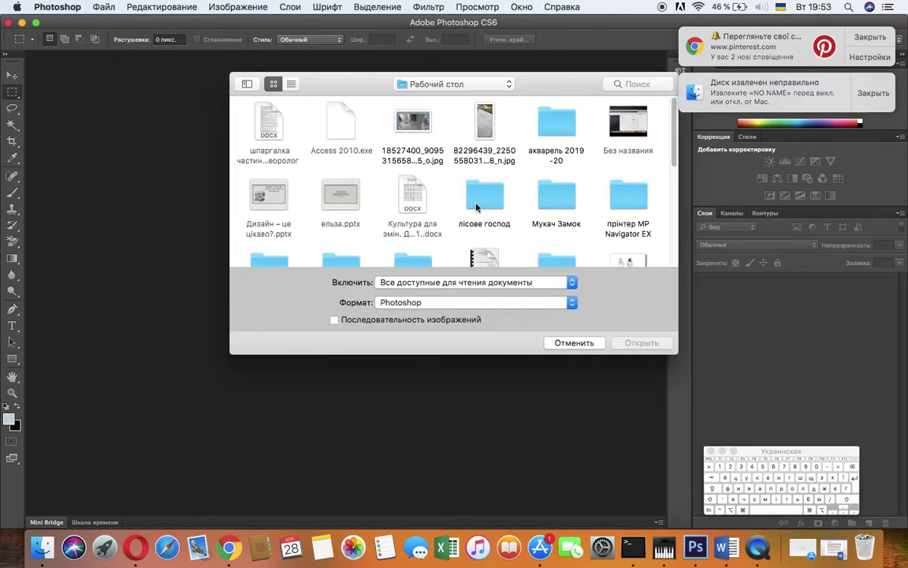
scroll(476, 207, down, 10)
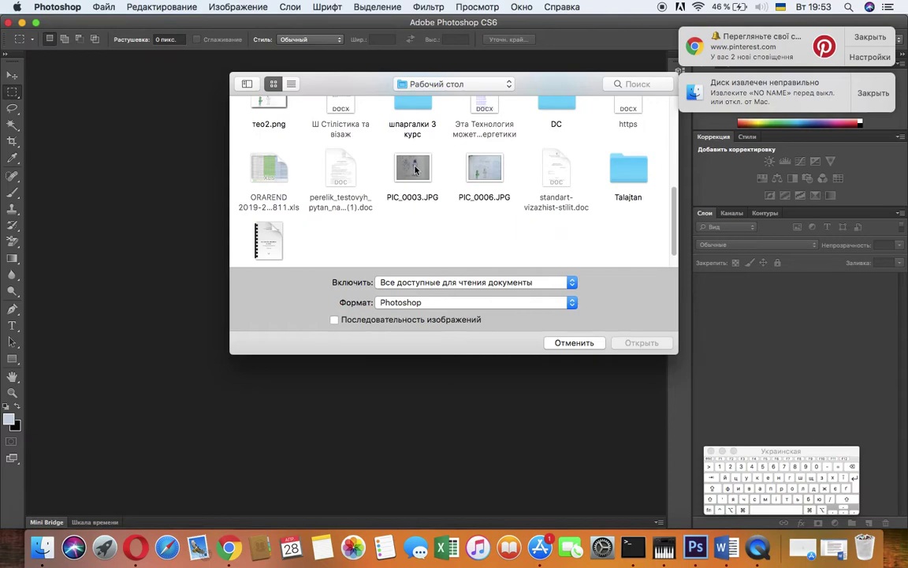
click(416, 170)
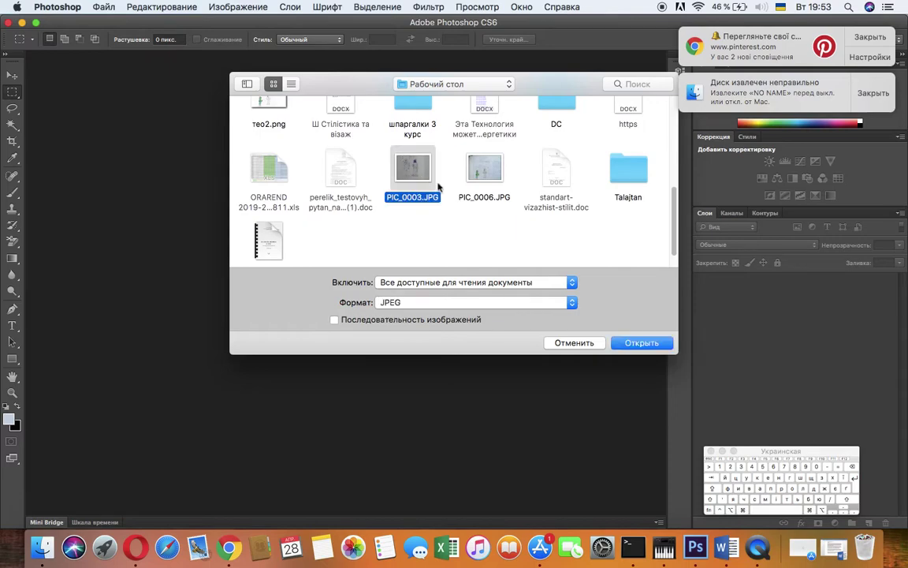
click(643, 343)
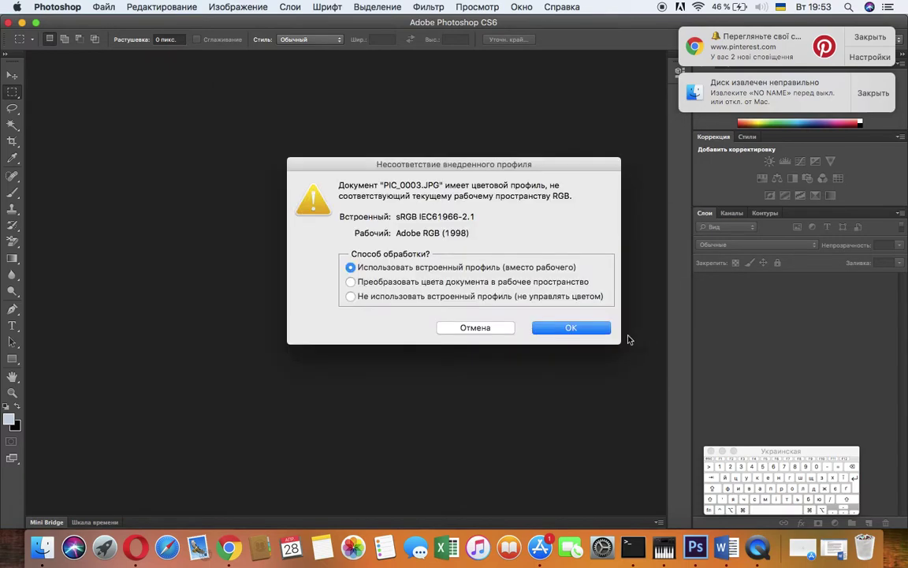
click(571, 327)
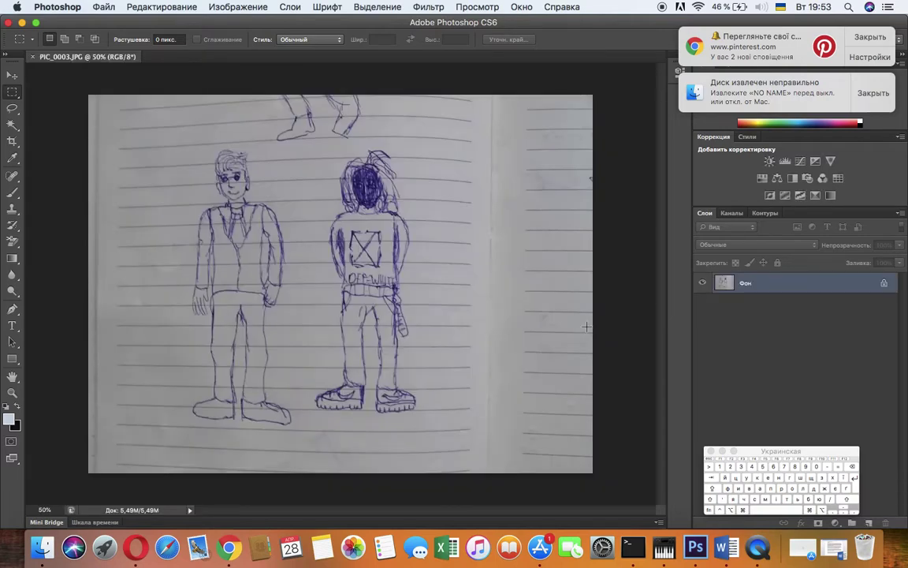
Show the History panel, move it clear of the drawing, and dismiss the two system notifications
click(522, 8)
click(541, 119)
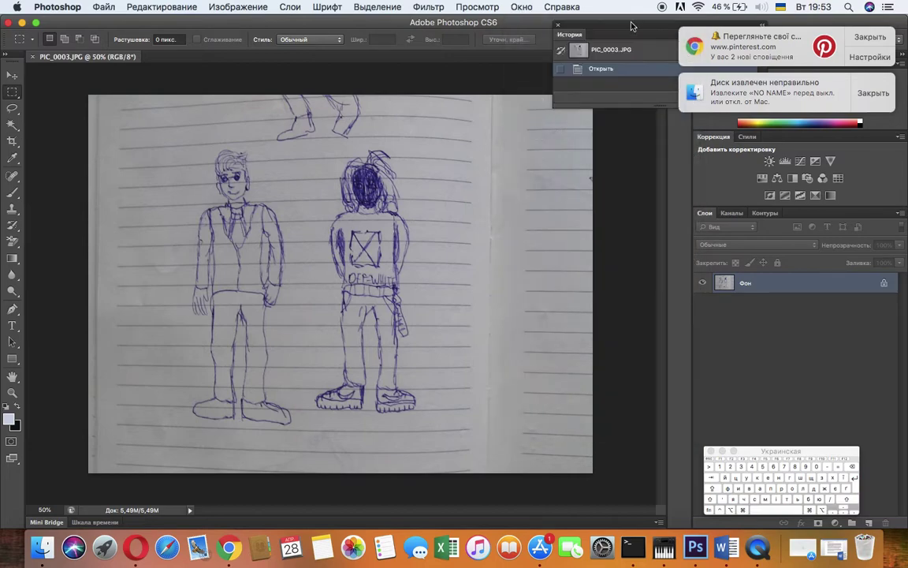
drag(627, 34, 559, 25)
click(870, 37)
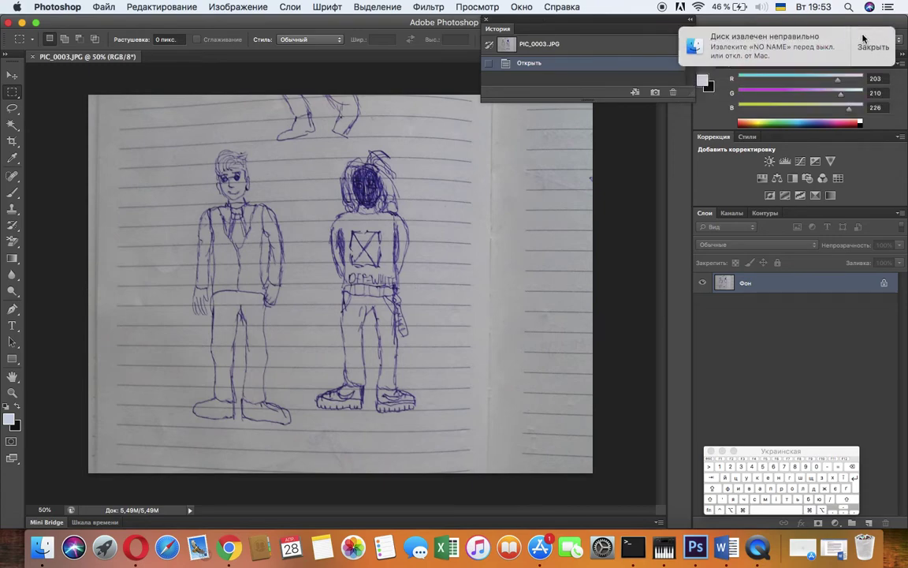
click(874, 40)
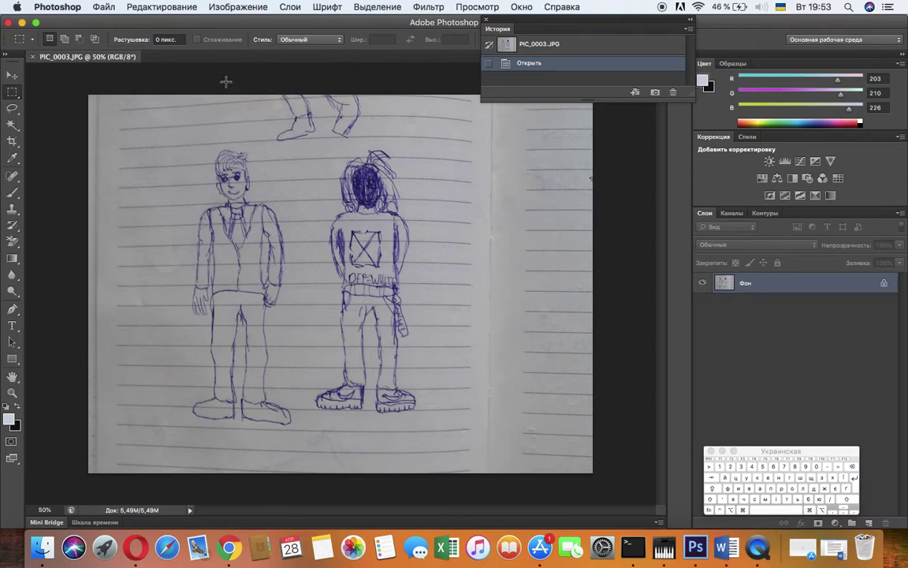
Start a Color Range selection on the drawing with the selection preview set to grayscale
click(13, 110)
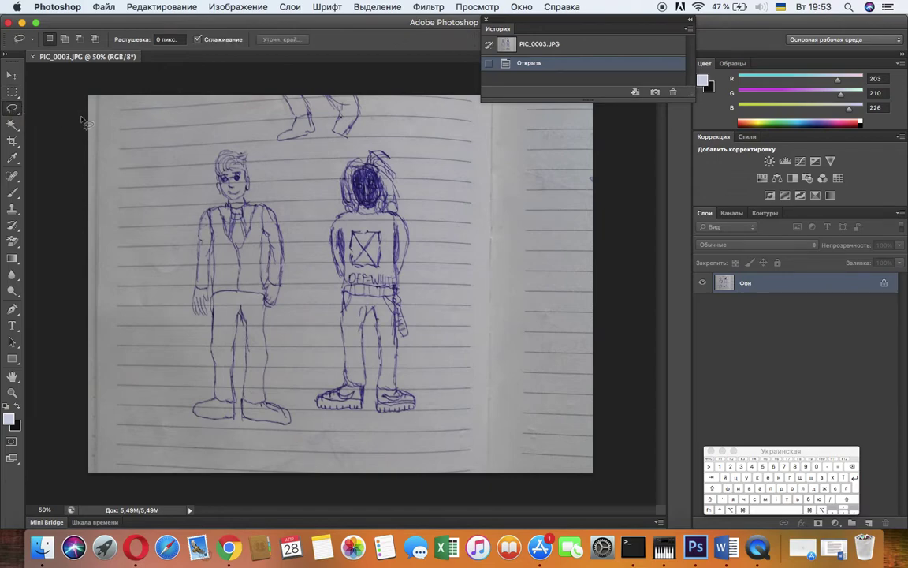
right_click(168, 157)
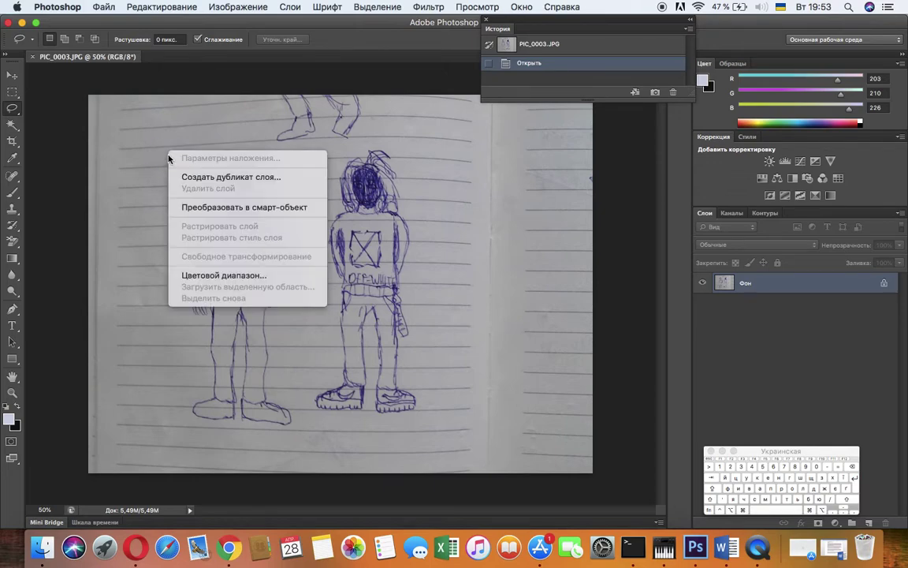
click(259, 276)
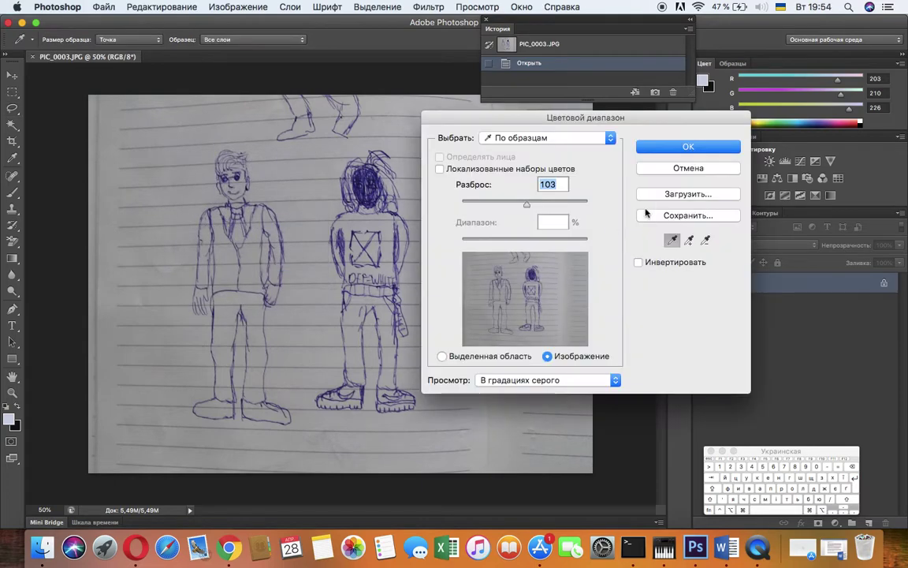
click(619, 384)
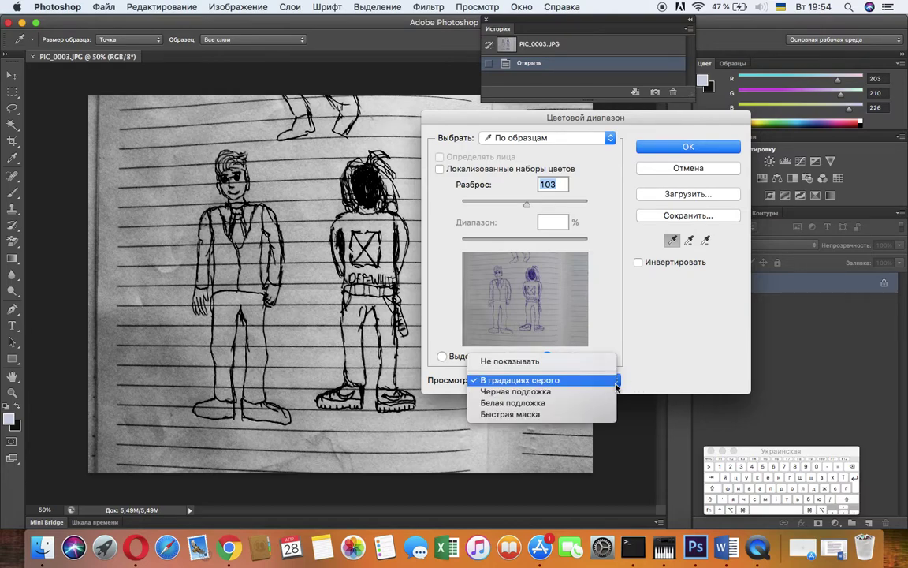
click(556, 382)
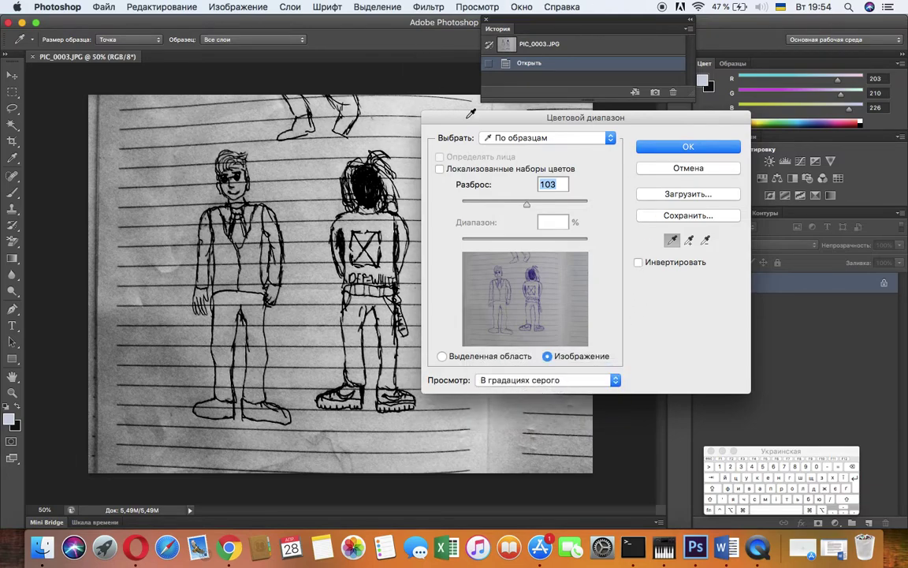
Set the Color Range fuzziness to 81, sample the paper just above the left figure's head, and apply the selection
click(527, 206)
drag(527, 206, 526, 202)
drag(526, 203, 473, 205)
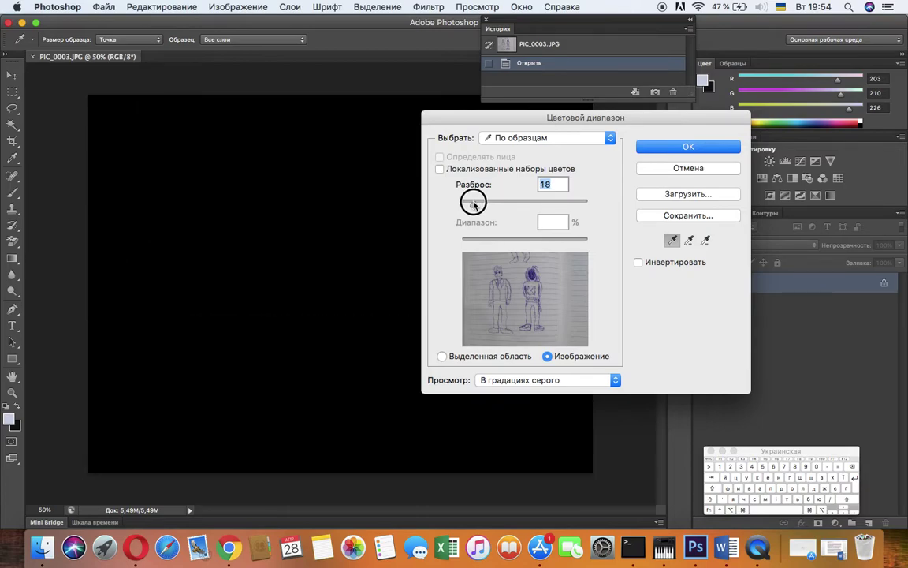
click(550, 358)
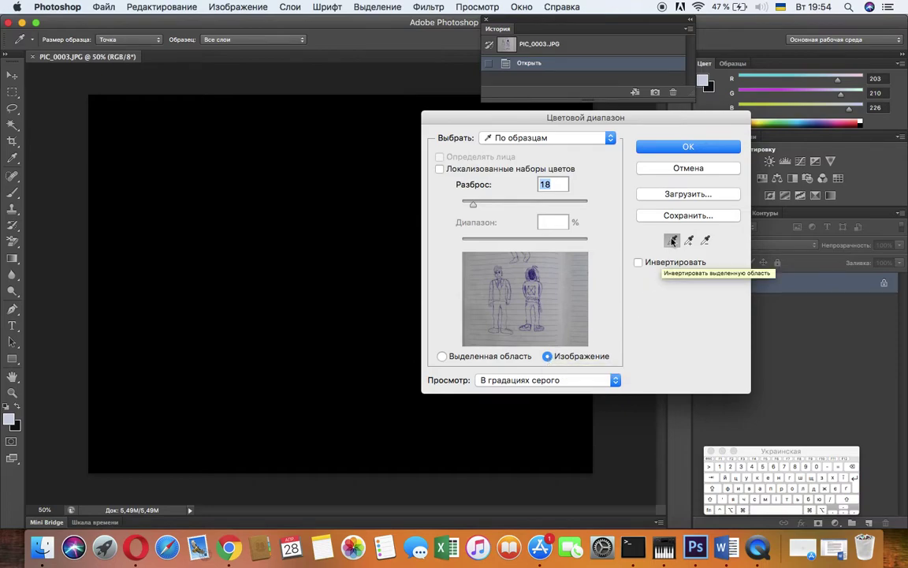
click(673, 240)
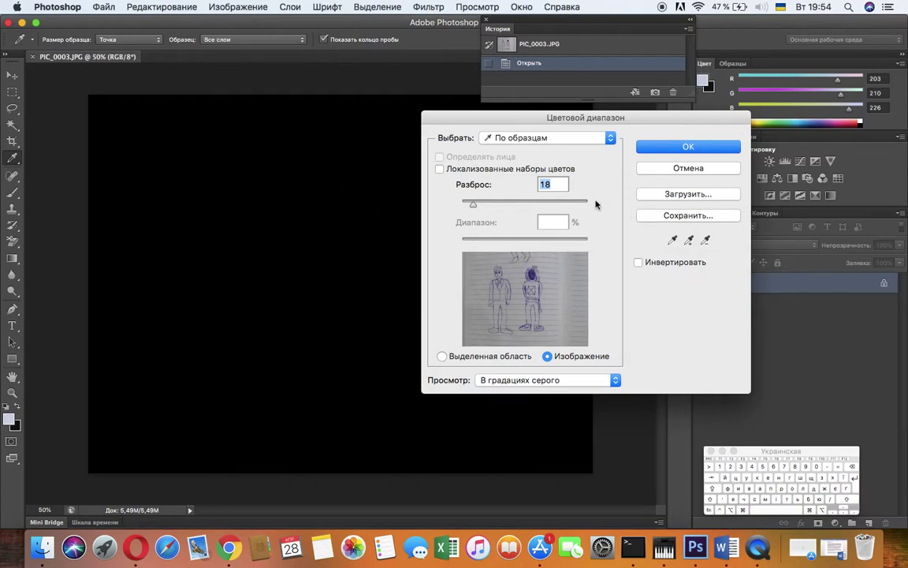
mouse_move(473, 207)
mouse_down()
mouse_move(480, 197)
mouse_move(498, 204)
mouse_up()
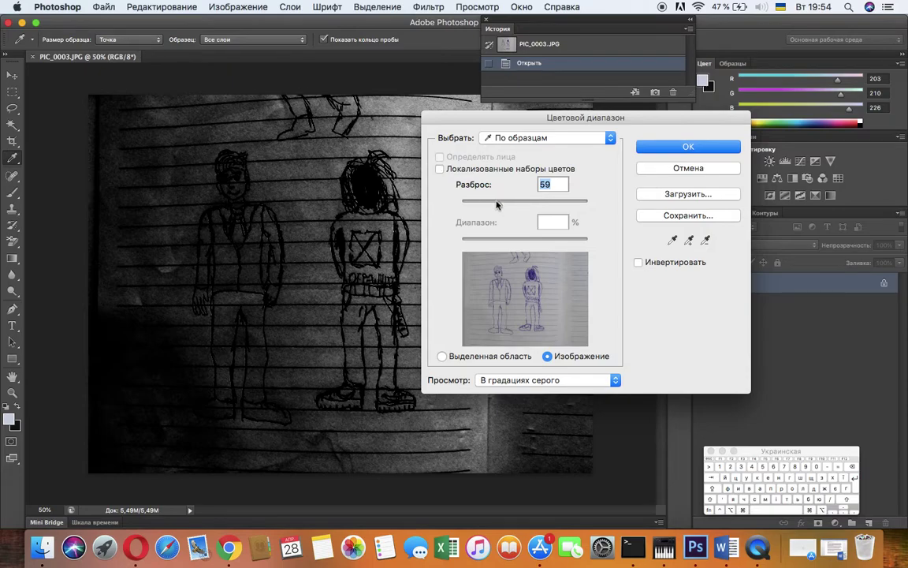
drag(510, 206, 513, 203)
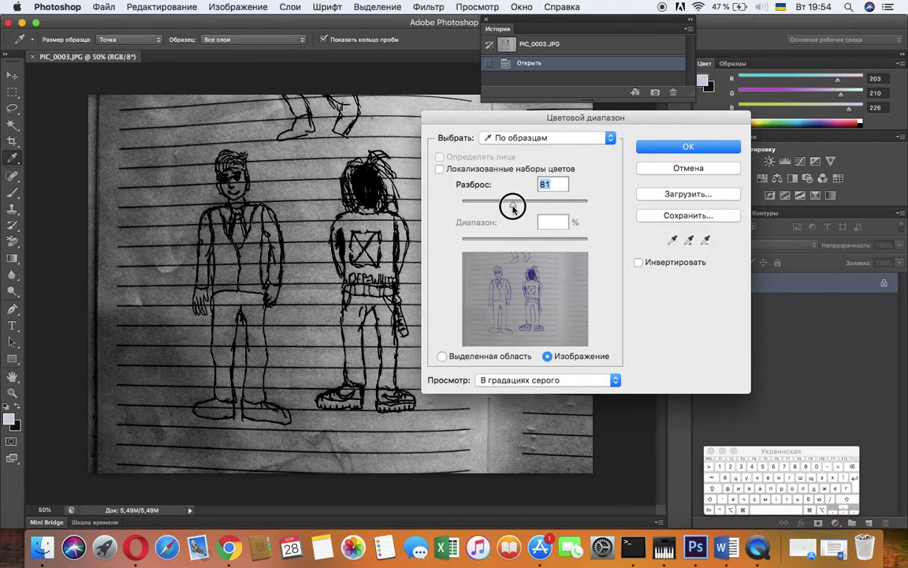
click(208, 134)
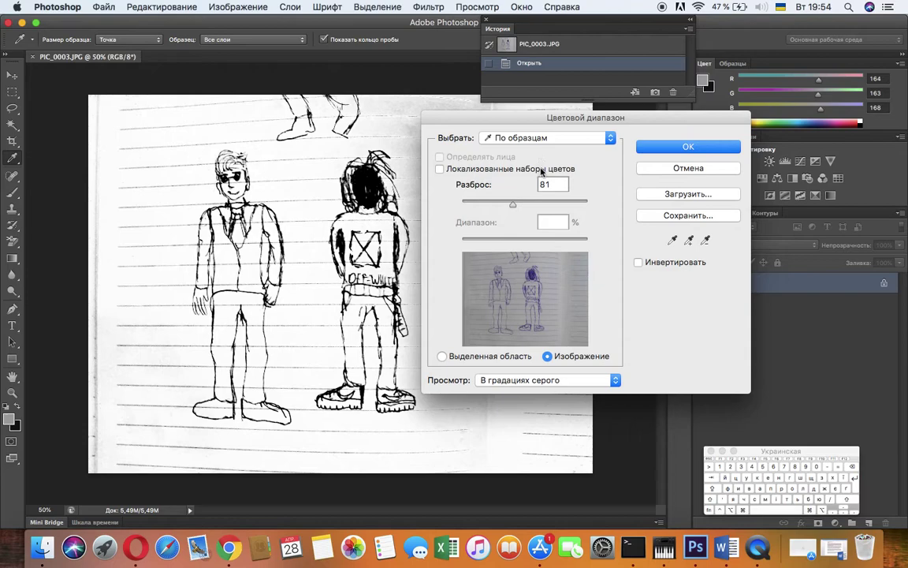
click(675, 149)
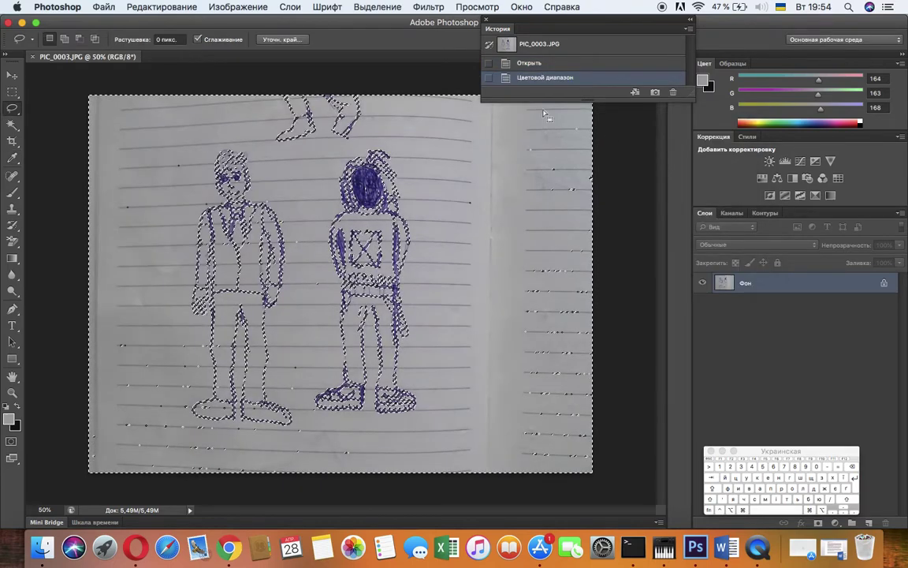
Erase the selected paper background across the whole image using the Background Eraser with the 1576 px brush
click(12, 243)
right_click(15, 244)
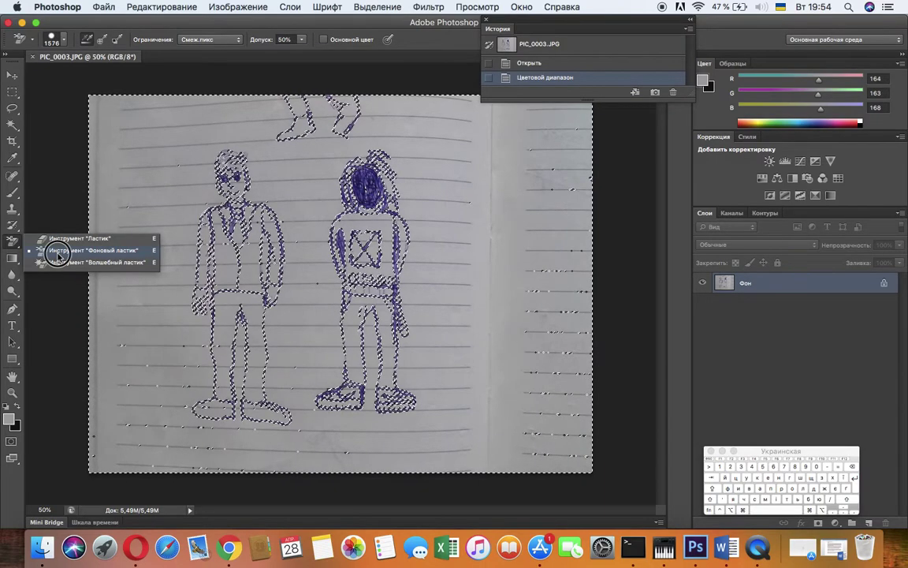
click(58, 251)
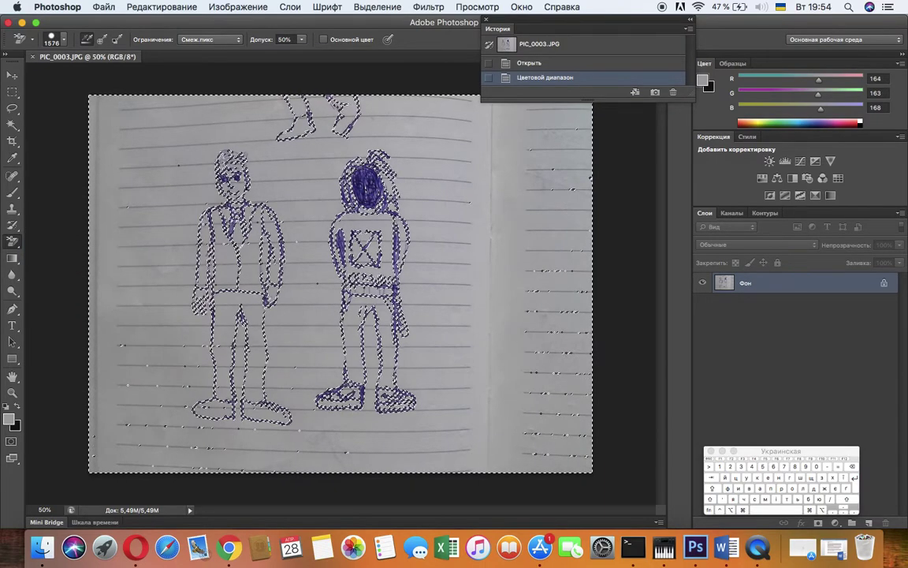
click(63, 39)
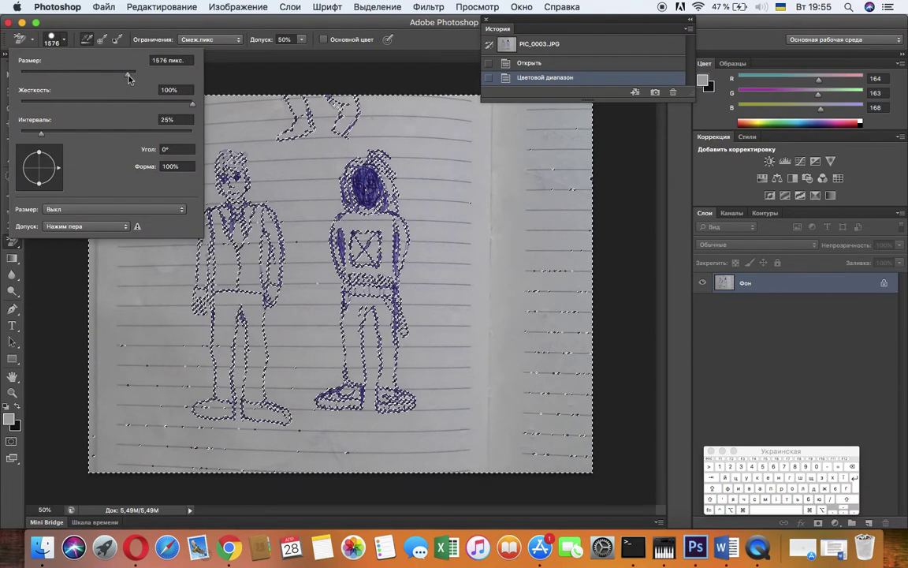
click(322, 227)
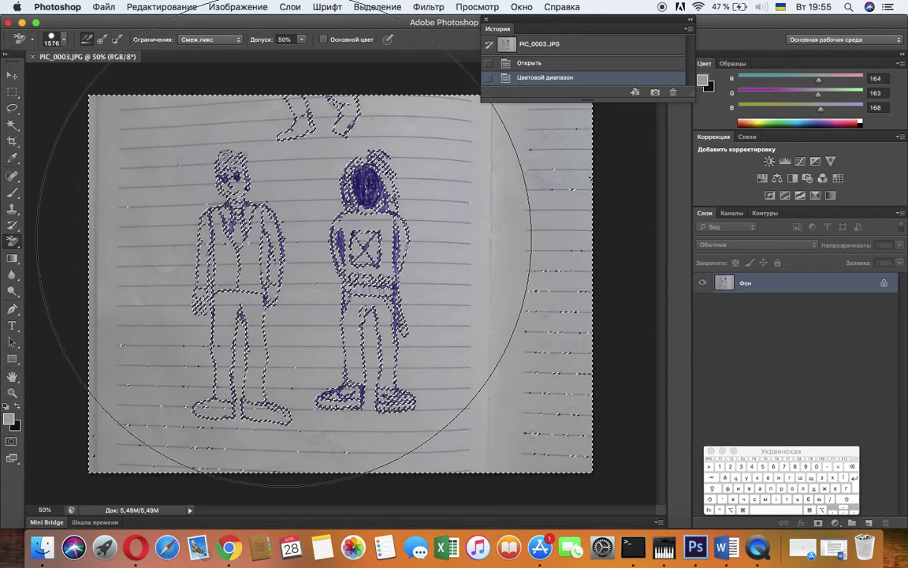
click(432, 308)
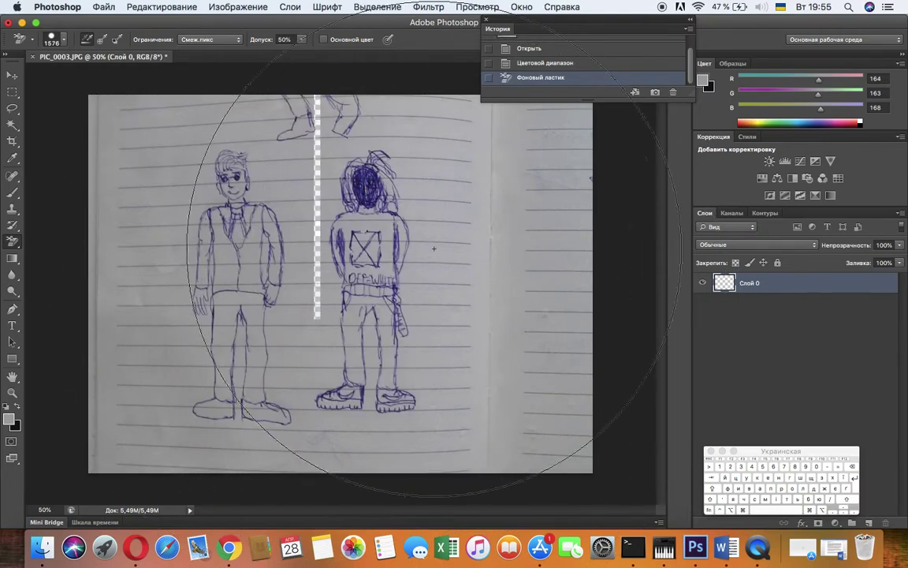
click(353, 292)
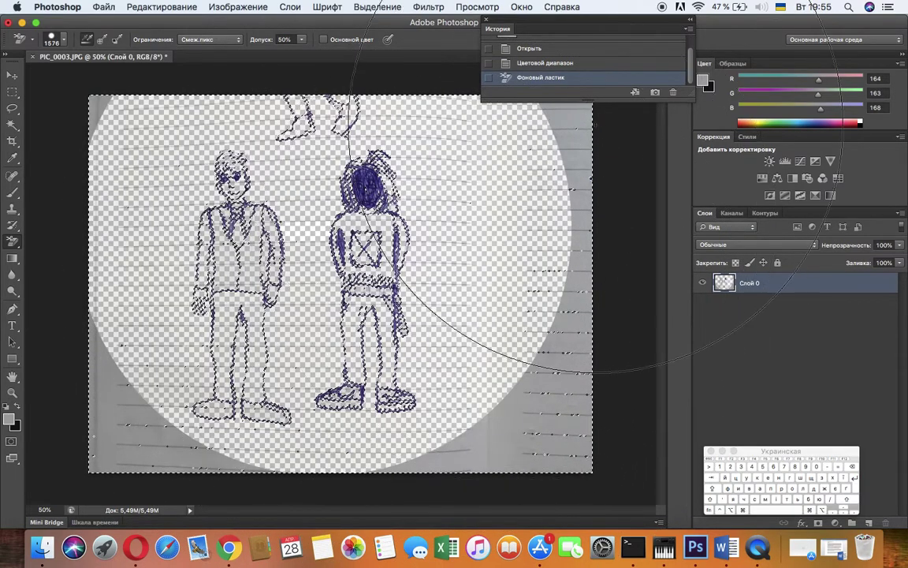
mouse_move(569, 139)
mouse_down()
mouse_move(544, 260)
mouse_move(473, 394)
mouse_up()
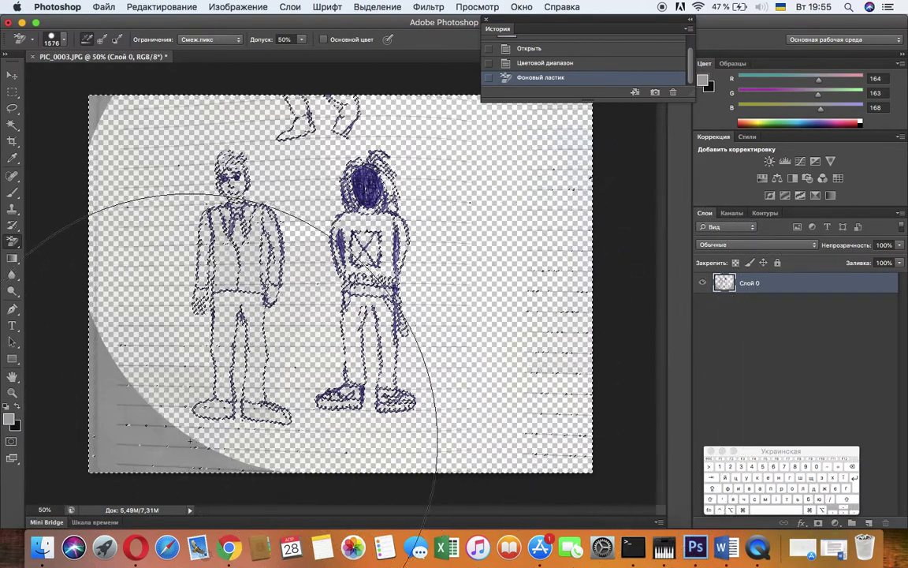
mouse_move(98, 430)
mouse_down()
mouse_move(136, 421)
mouse_move(154, 365)
mouse_move(164, 170)
mouse_move(119, 57)
mouse_move(79, 116)
mouse_move(111, 96)
mouse_move(91, 132)
mouse_move(97, 98)
mouse_up()
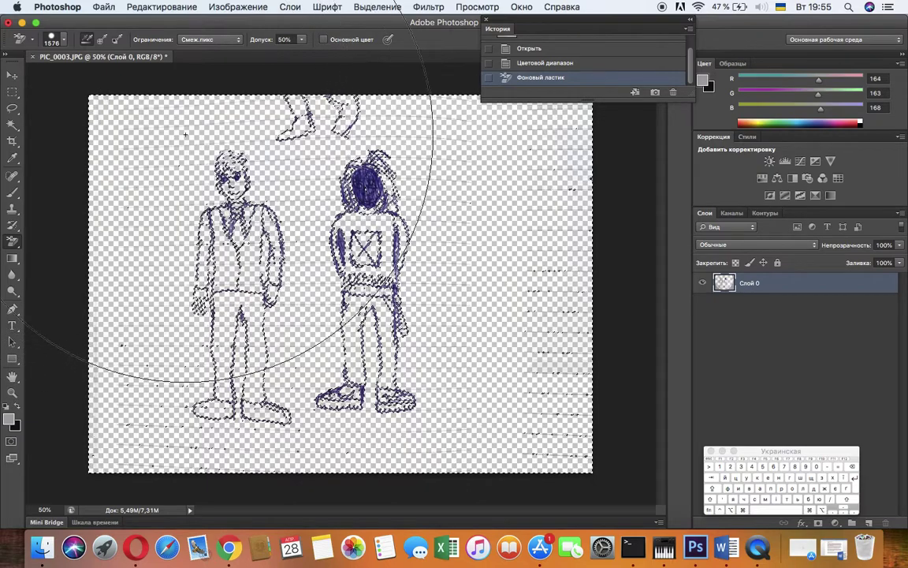
drag(370, 324, 182, 244)
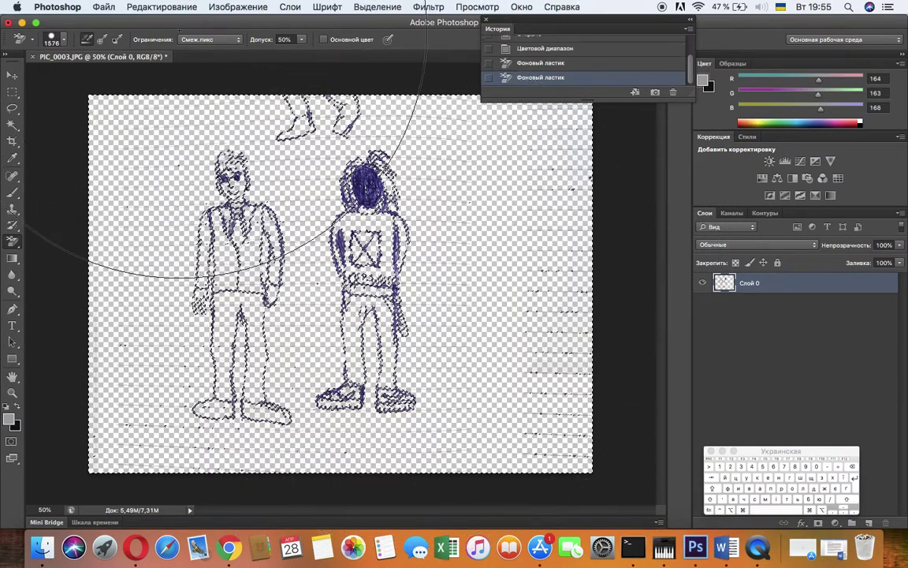
Reduce the Background Eraser brush to 68 px and erase paper remnants between the two figures' heads
click(66, 41)
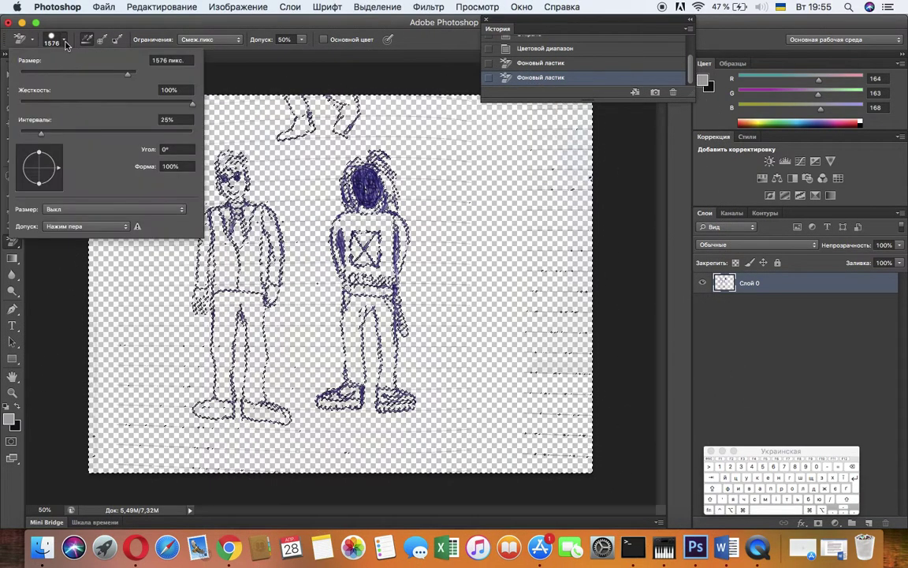
drag(131, 78, 60, 80)
click(299, 184)
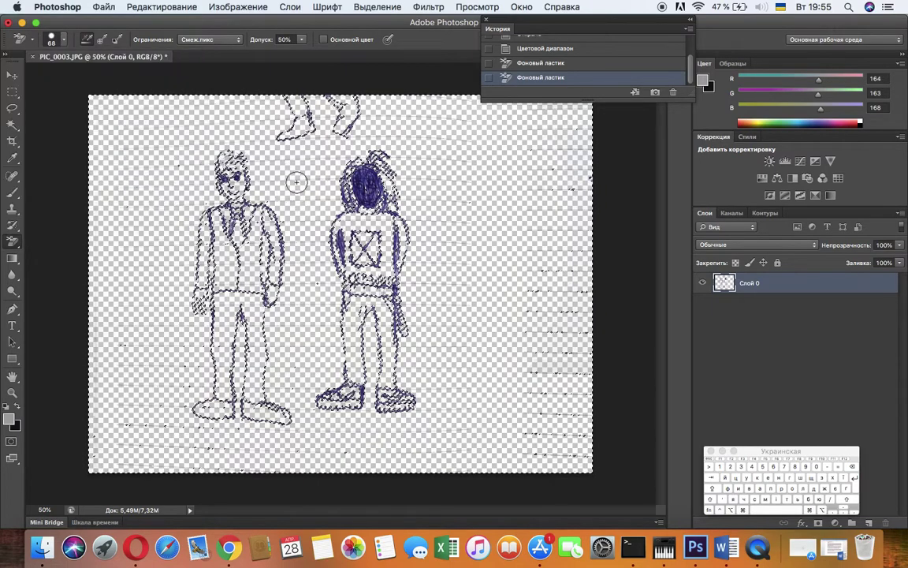
click(299, 180)
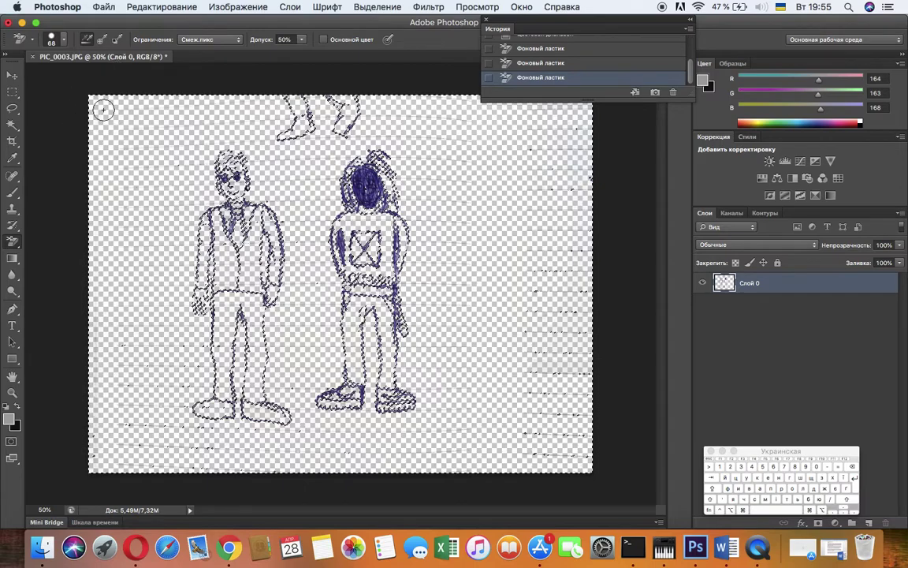
Switch to the Lasso tool and clear the current selection
click(12, 107)
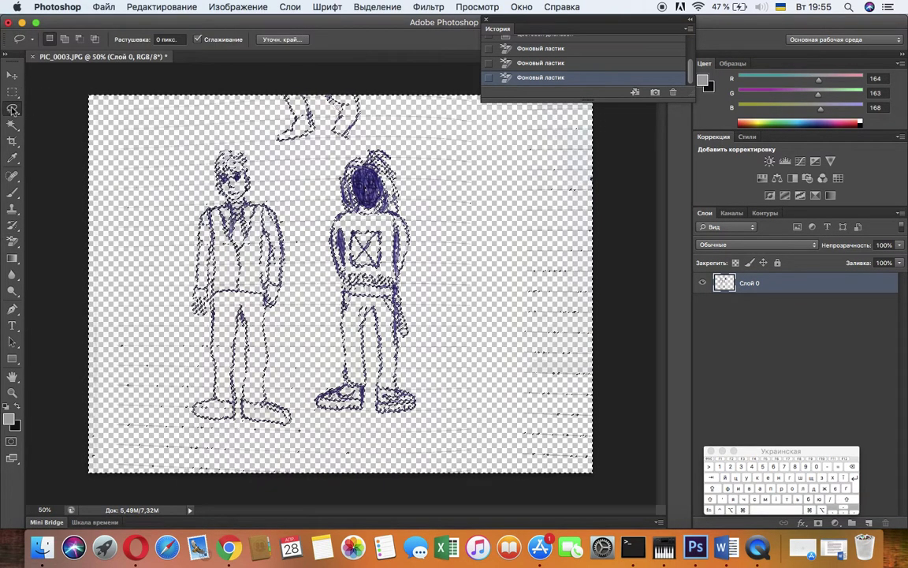
click(158, 139)
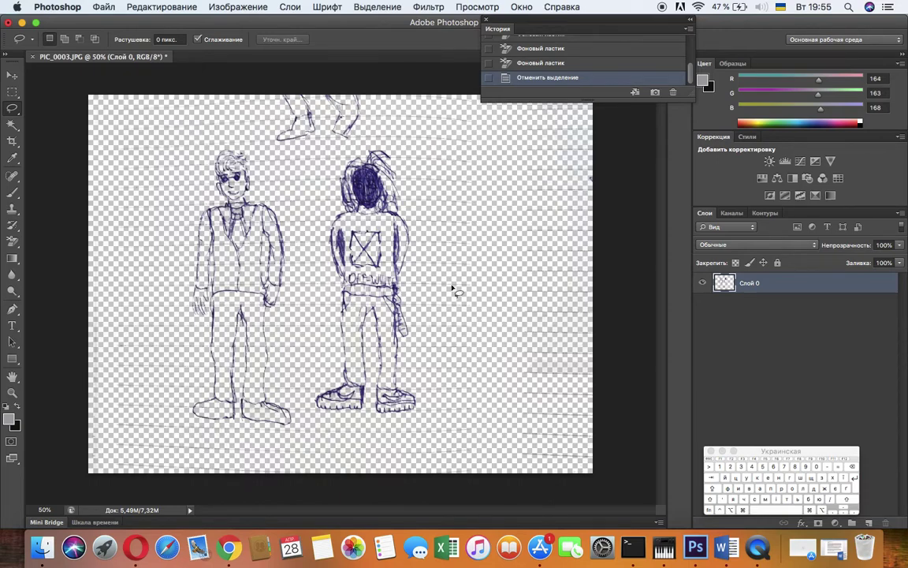
Cut away rectangular areas beside the right figure and above both heads, including the leftover sketch fragments along the canvas top
click(12, 91)
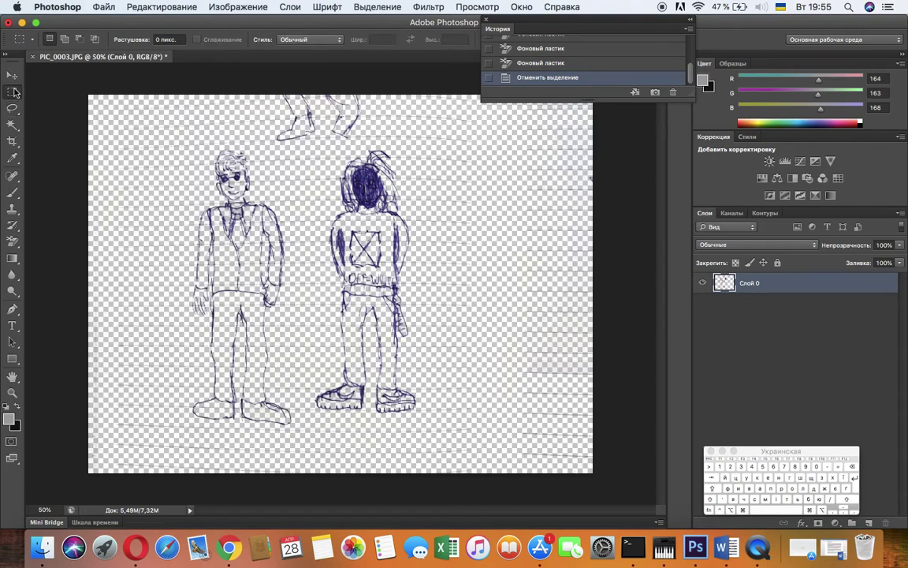
drag(440, 94, 636, 499)
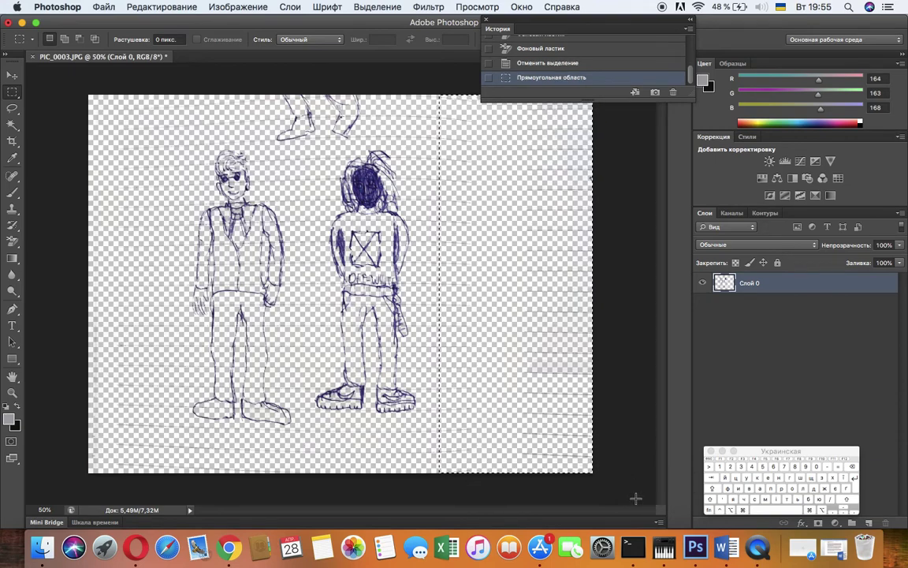
key(super+x)
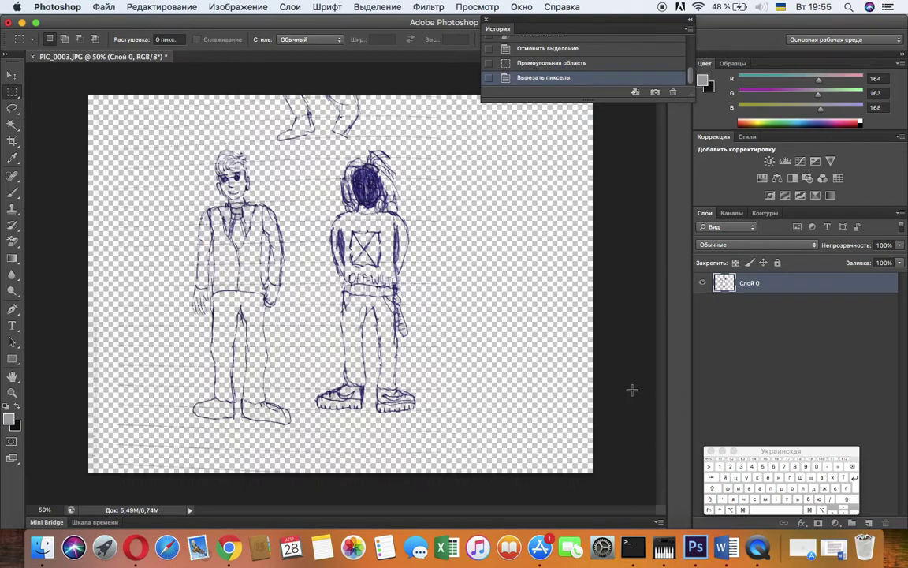
drag(89, 93, 539, 162)
key(super+x)
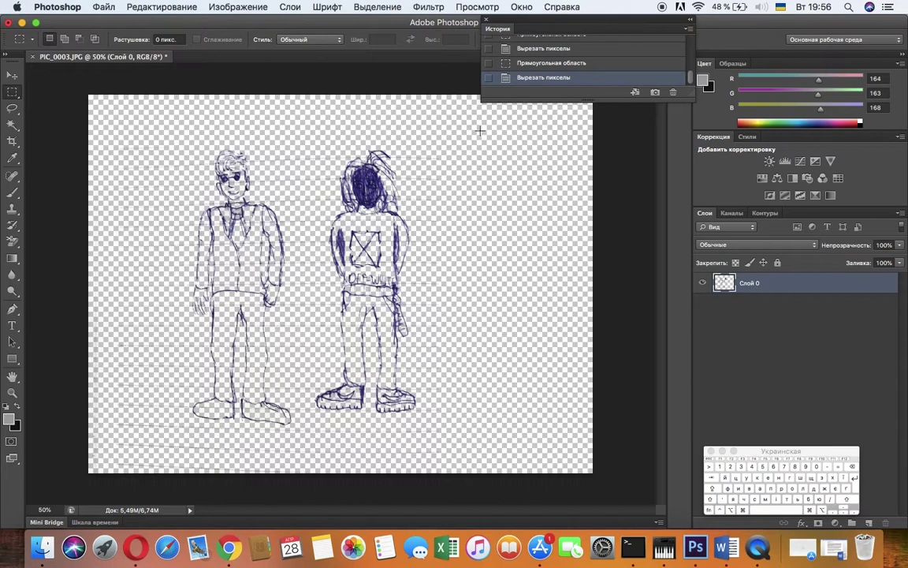
Try cutting a rectangle across the figures' lower legs and feet down to the canvas bottom, stepping back and forward through the history
drag(91, 363, 494, 499)
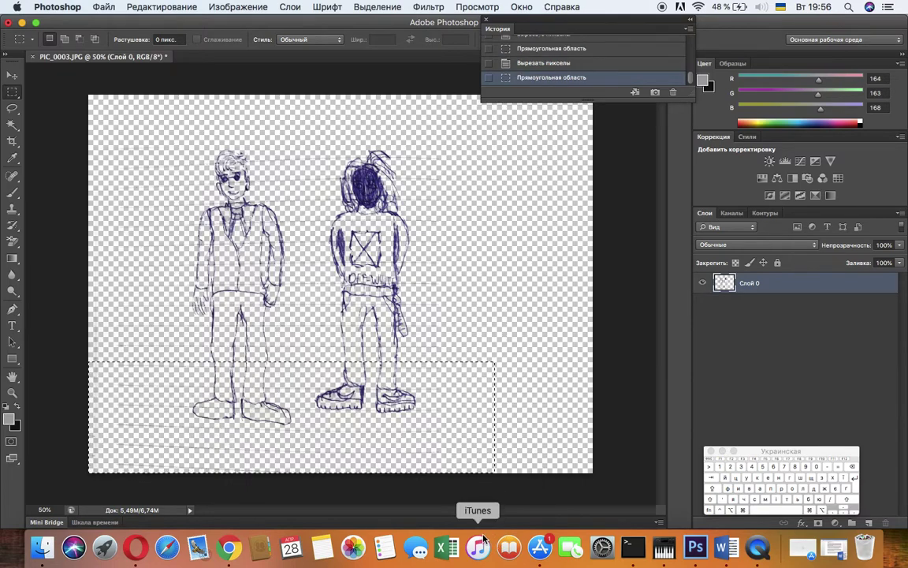
key(super+x)
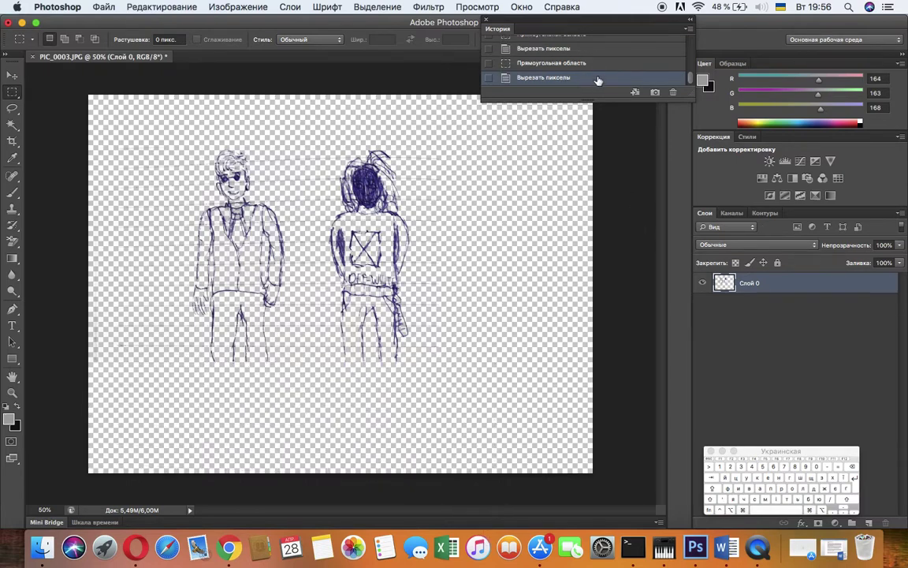
click(569, 65)
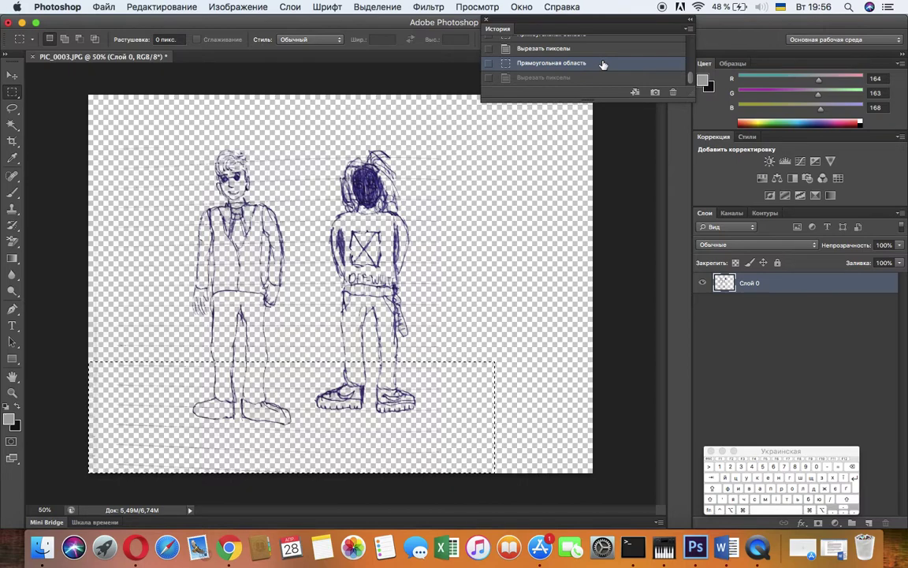
click(564, 79)
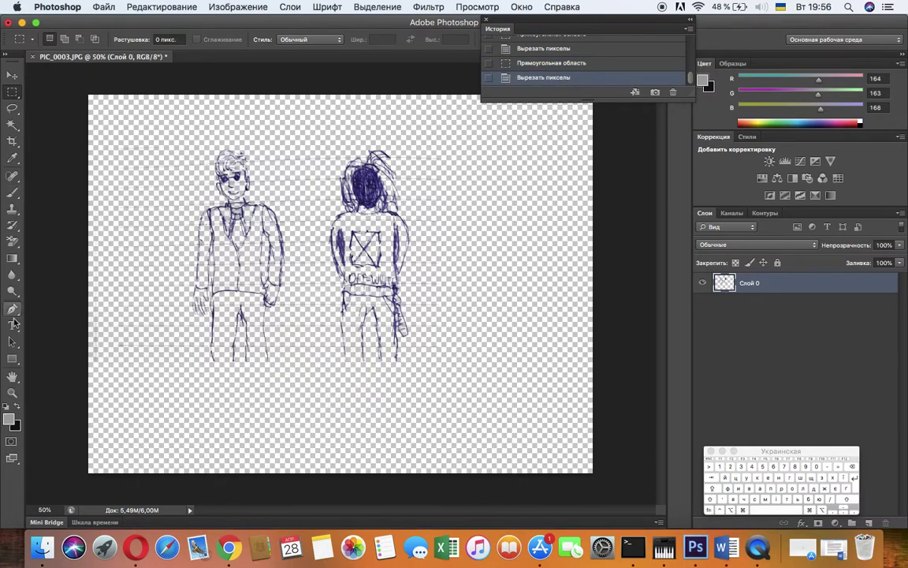
Try restoring the cut legs with the 76 px History Brush, and roll the history back to before the cut
click(13, 226)
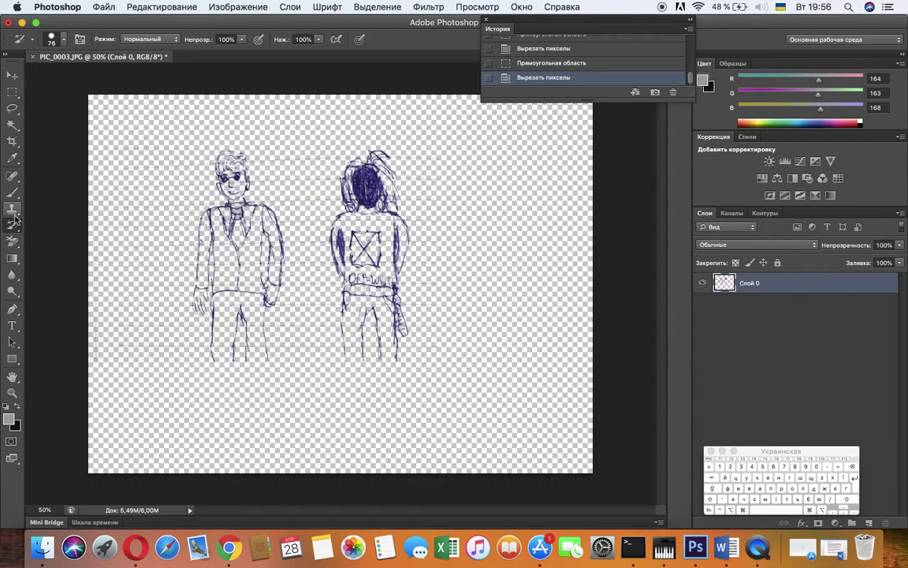
click(14, 227)
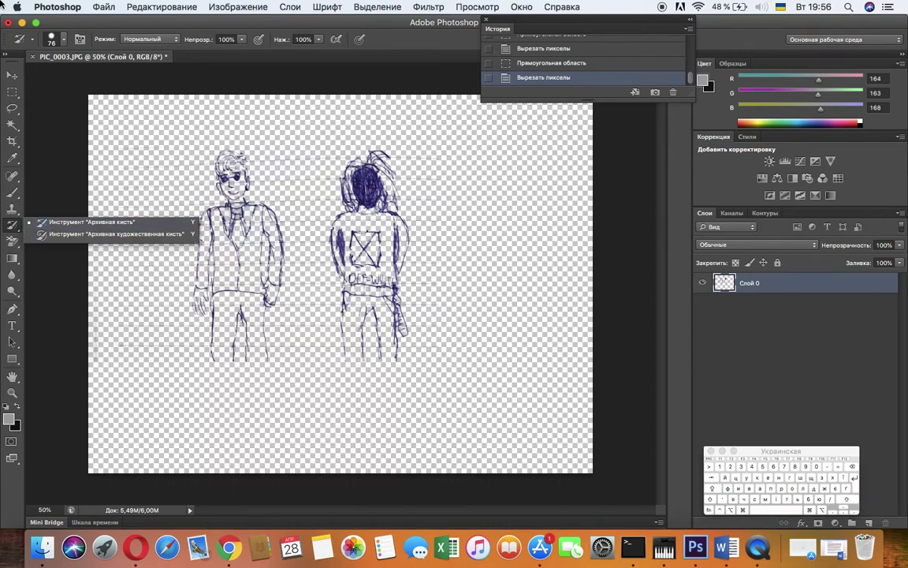
click(109, 225)
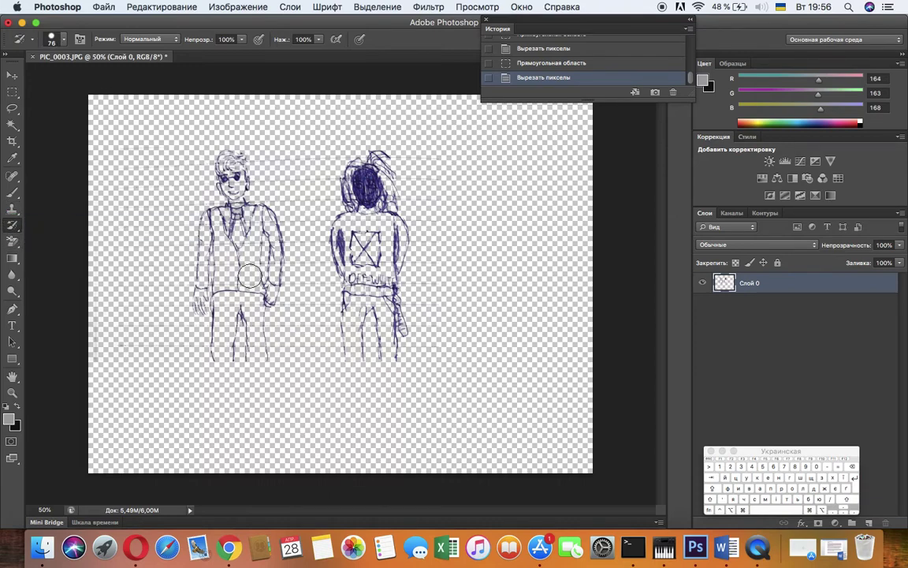
mouse_move(206, 351)
mouse_down()
mouse_move(285, 382)
mouse_move(199, 377)
mouse_move(394, 390)
mouse_move(197, 391)
mouse_move(467, 427)
mouse_move(160, 423)
mouse_move(425, 436)
mouse_move(164, 405)
mouse_move(440, 437)
mouse_move(177, 425)
mouse_move(566, 455)
mouse_move(256, 368)
mouse_move(493, 406)
mouse_move(131, 305)
mouse_move(466, 396)
mouse_move(229, 372)
mouse_move(402, 367)
mouse_move(363, 379)
mouse_up()
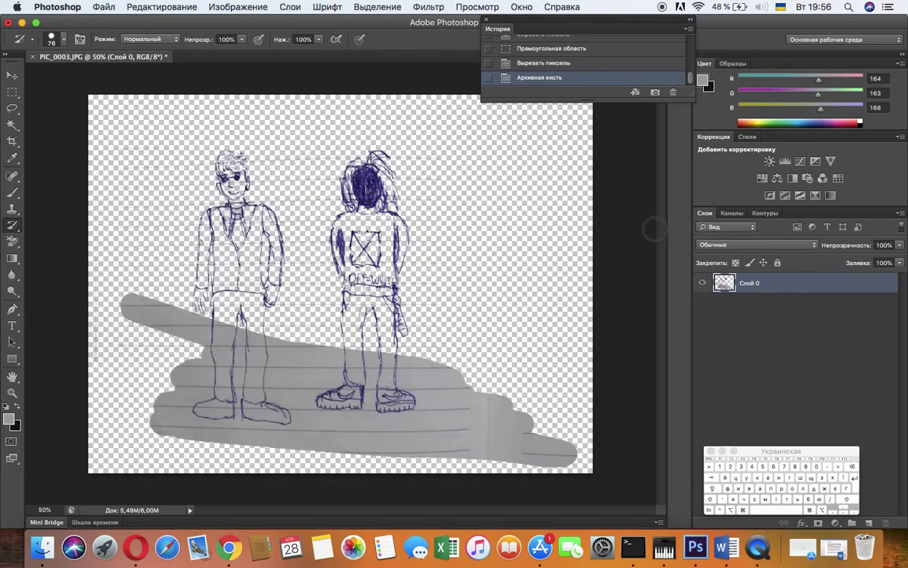
click(566, 66)
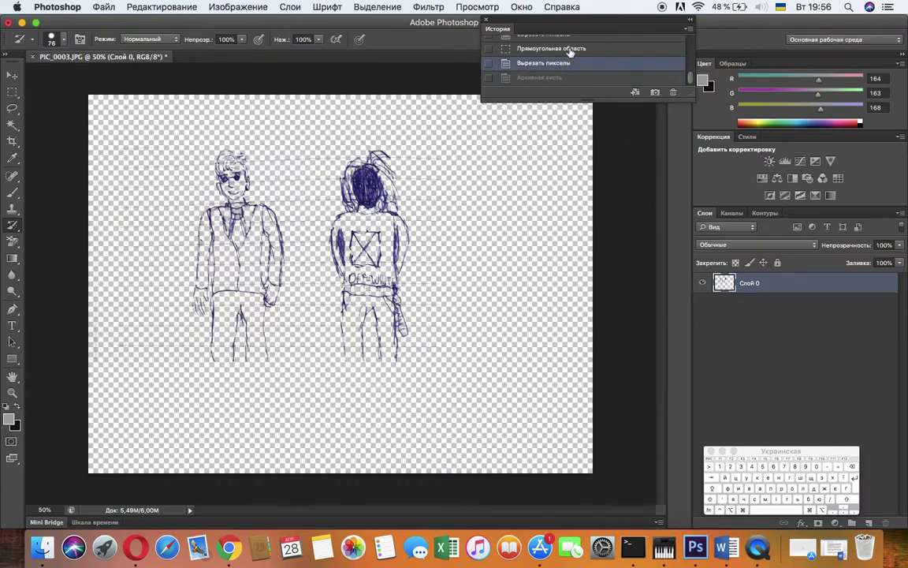
click(571, 52)
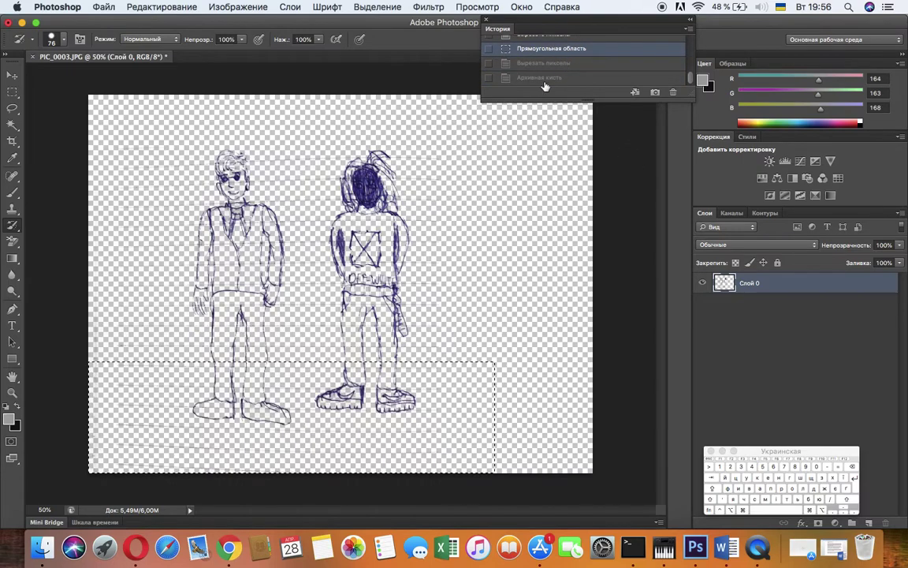
click(501, 282)
Cut away the full-height rectangular strip of paper lines beside the left figure's outer arm
click(11, 91)
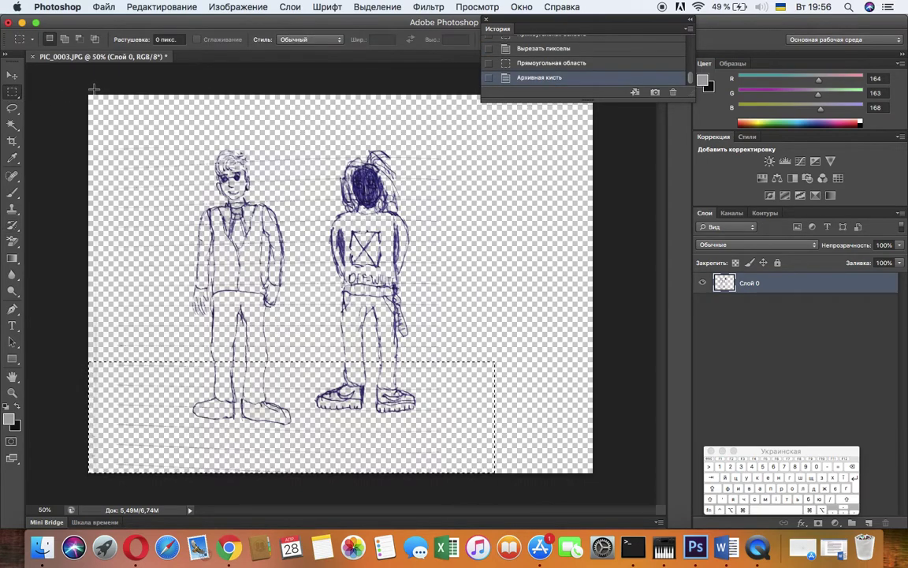
drag(88, 93, 186, 475)
key(super+x)
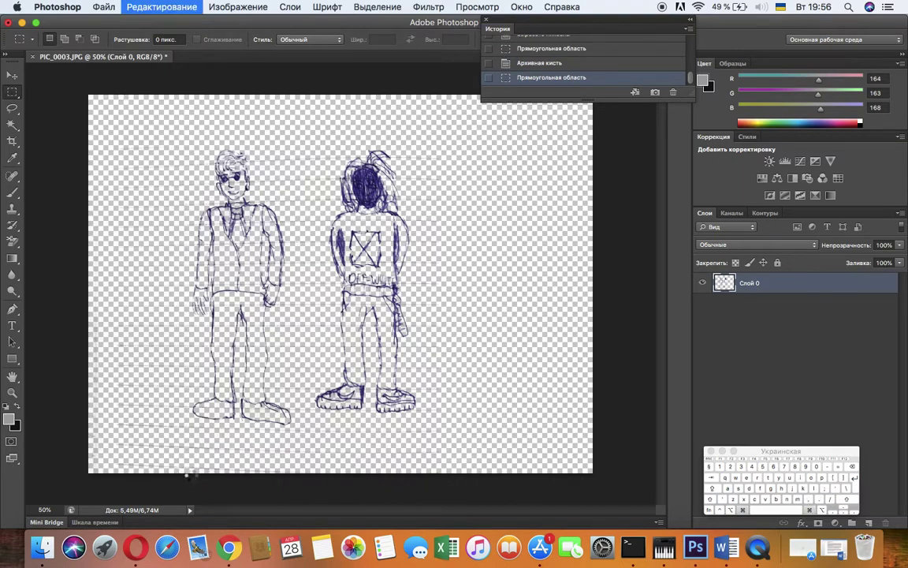
Save a PNG copy as PIC_0003.png to the desktop with the smallest/slow compression and no interlacing
click(104, 7)
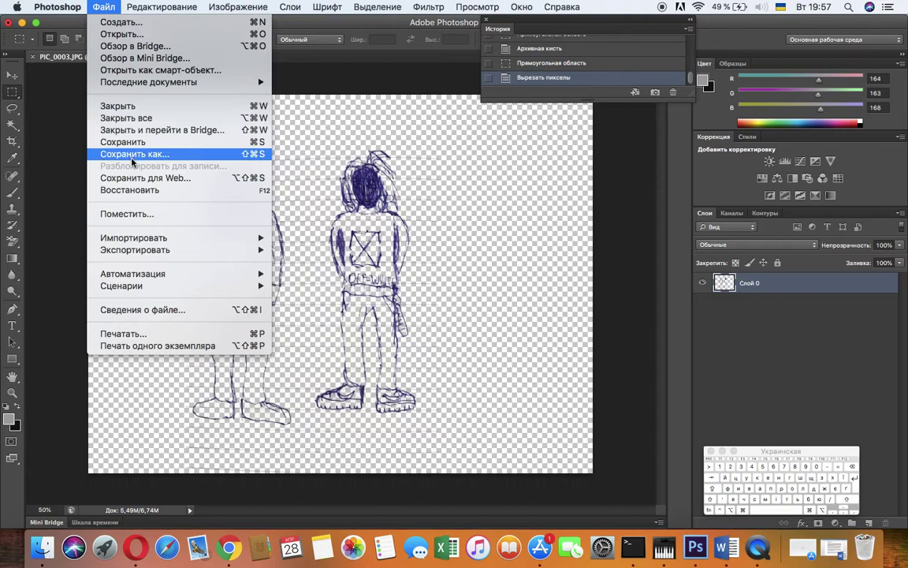
click(154, 153)
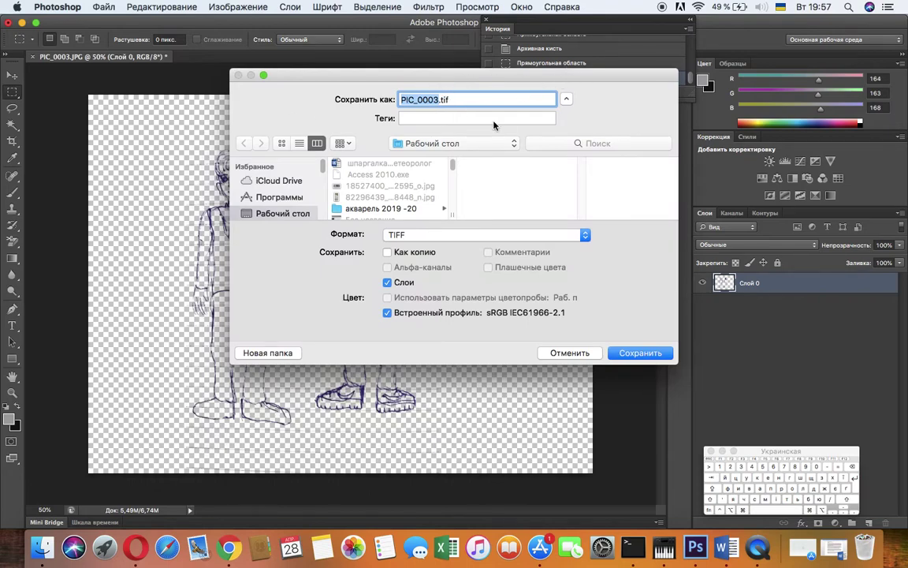
click(584, 240)
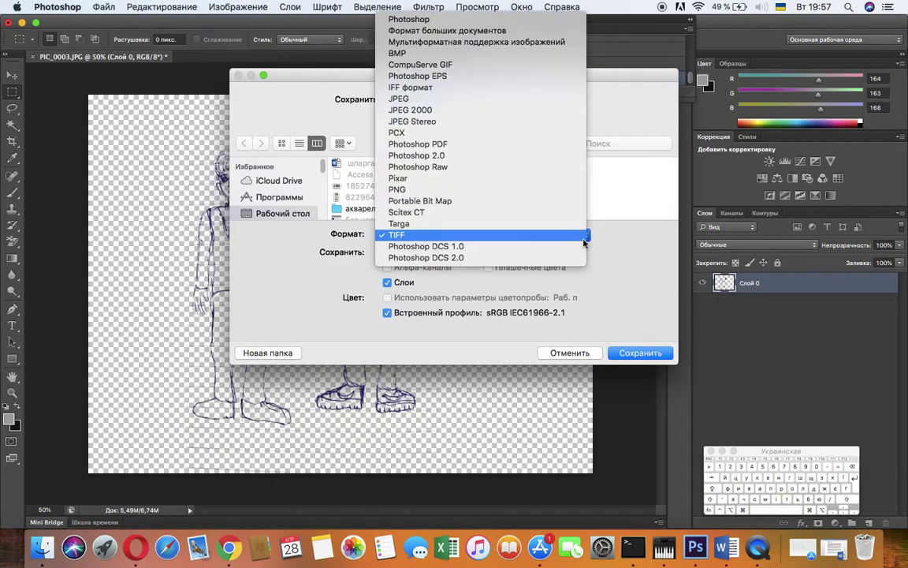
click(489, 191)
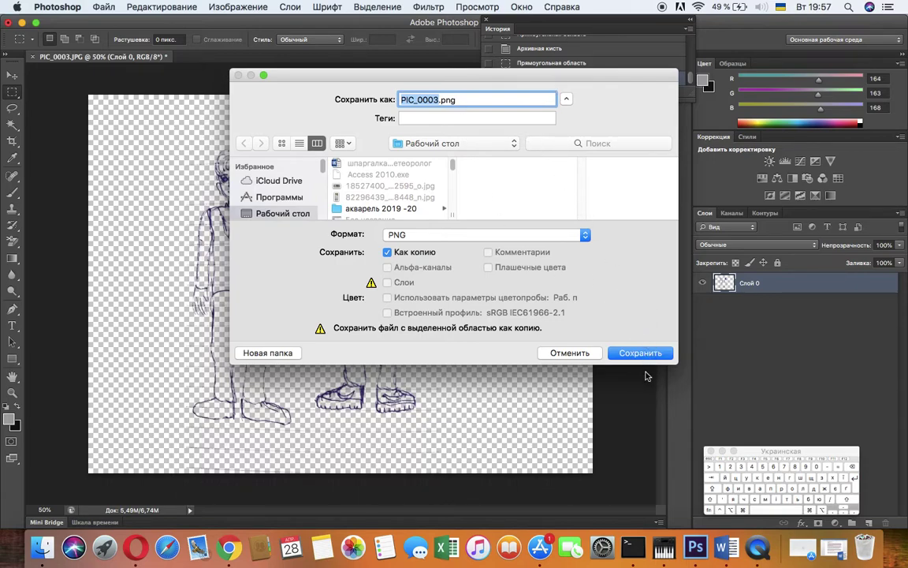
click(642, 354)
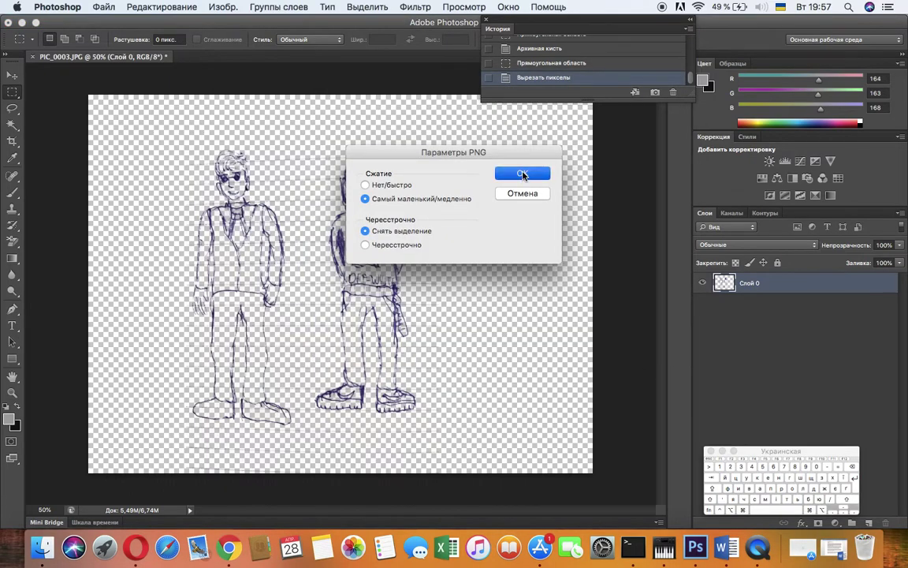
click(521, 172)
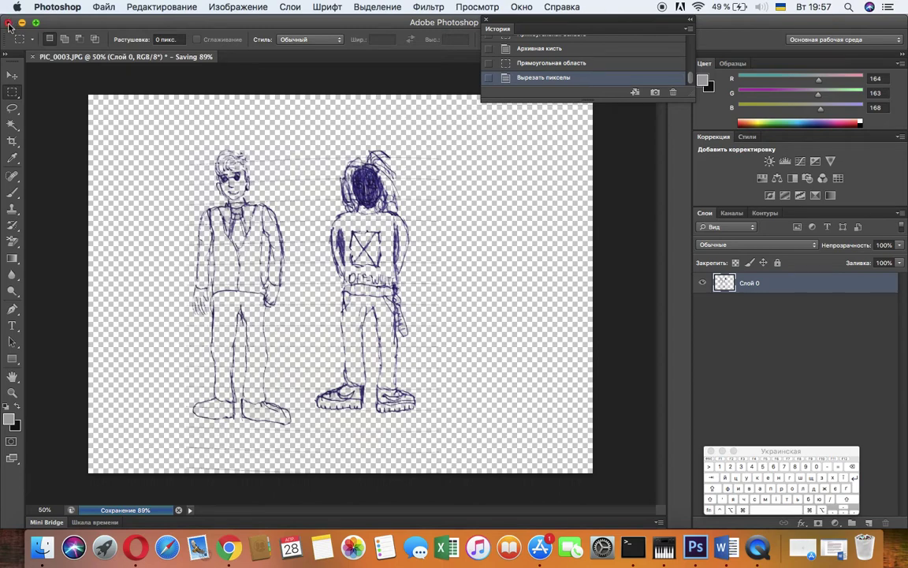
Close the PIC_0003.JPG document once saving finishes, along with the floating History panel
click(10, 24)
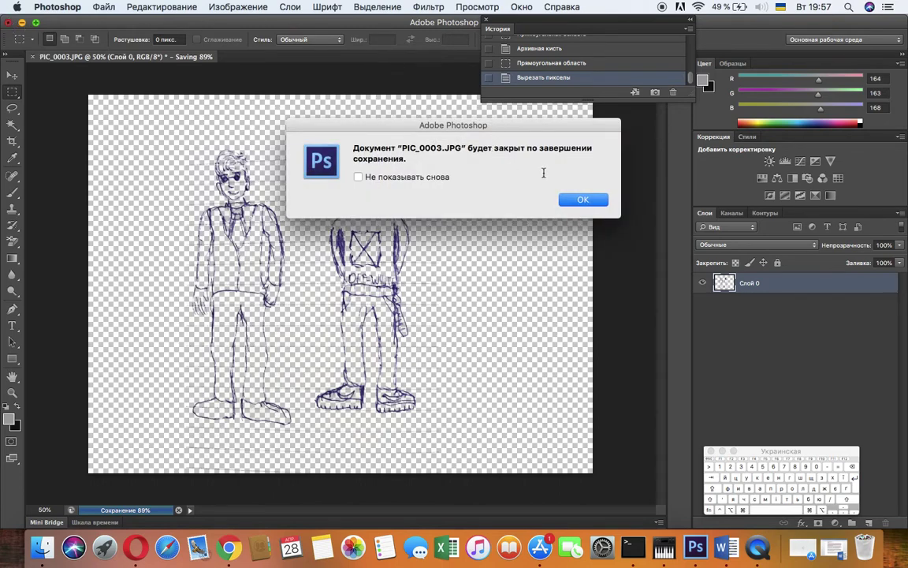
click(588, 198)
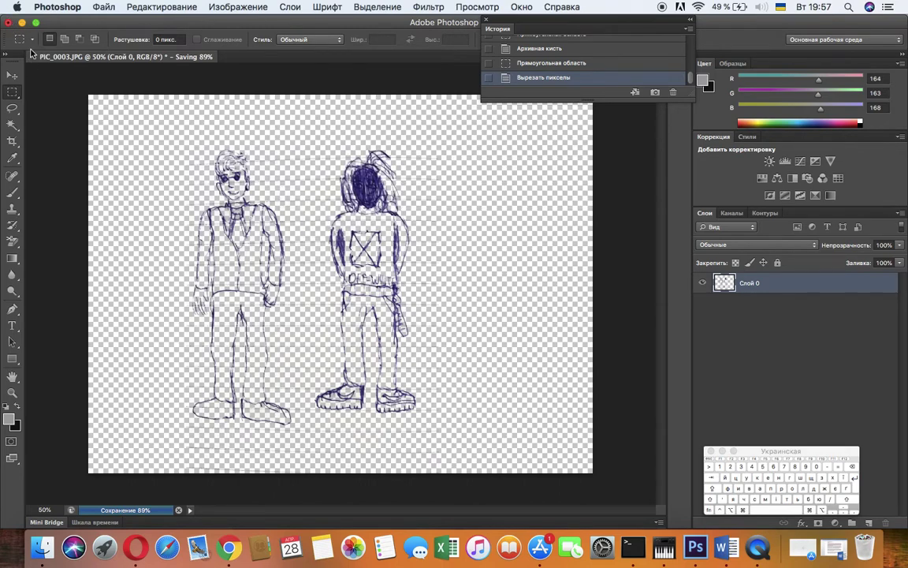
click(32, 58)
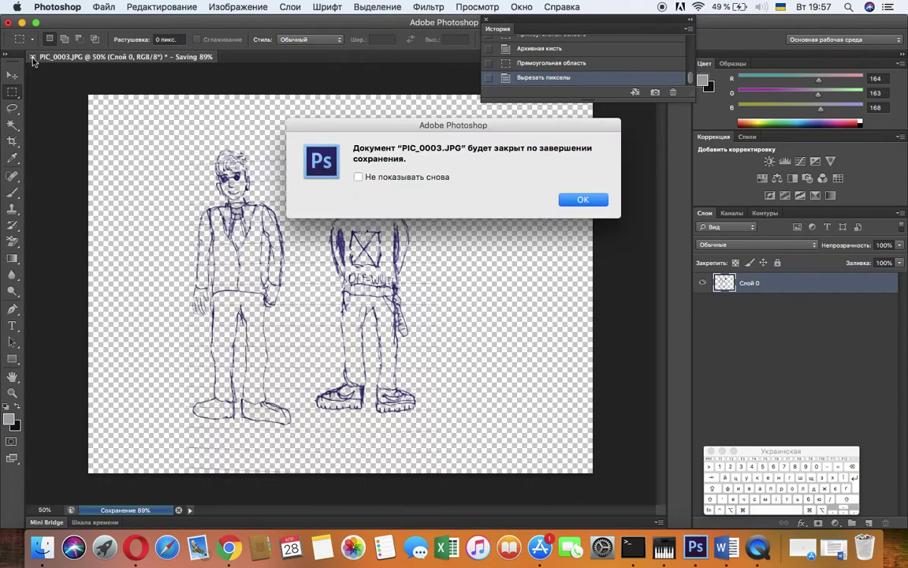
click(587, 201)
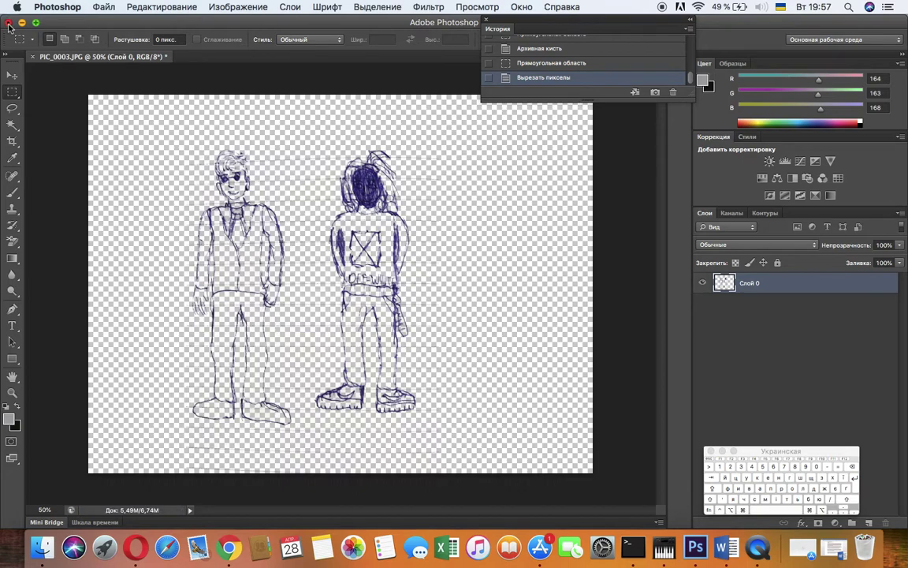
click(8, 23)
click(406, 195)
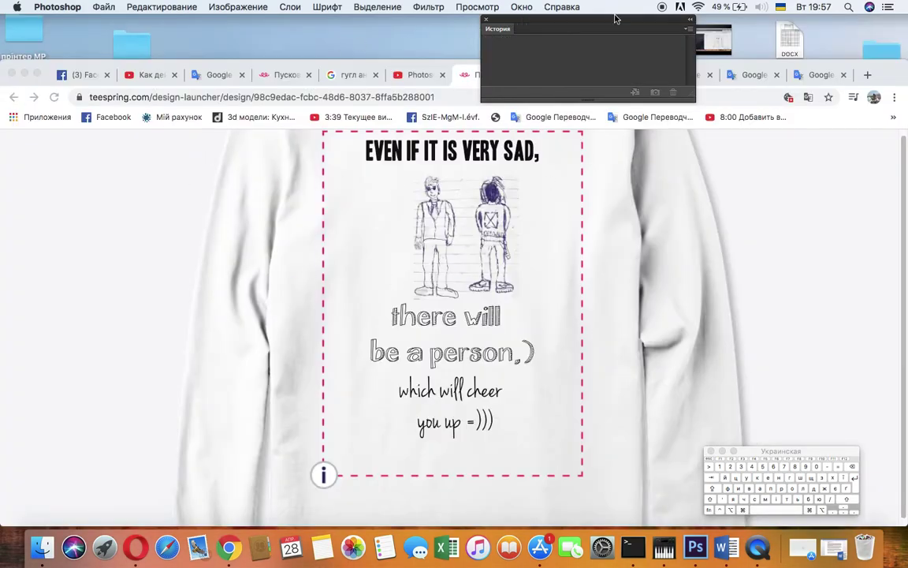
click(486, 20)
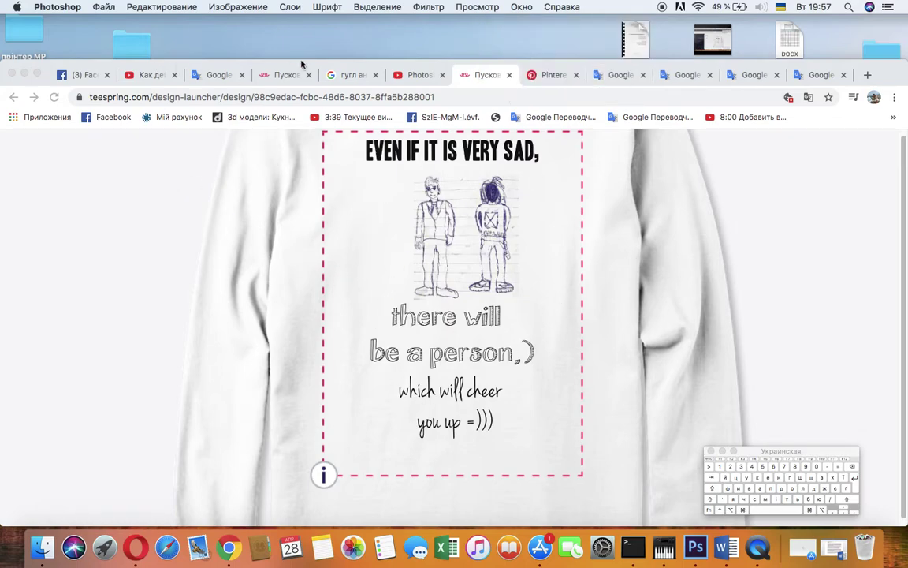
Switch to Chrome's Teespring product selection page for hoodies and sweatshirts and make the browser window full screen
click(289, 76)
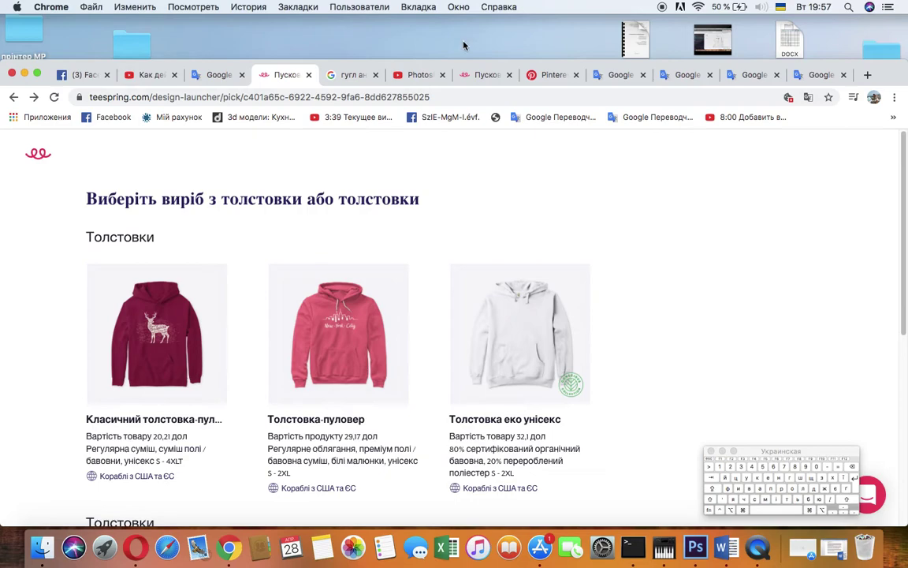
drag(450, 67, 407, 17)
click(39, 29)
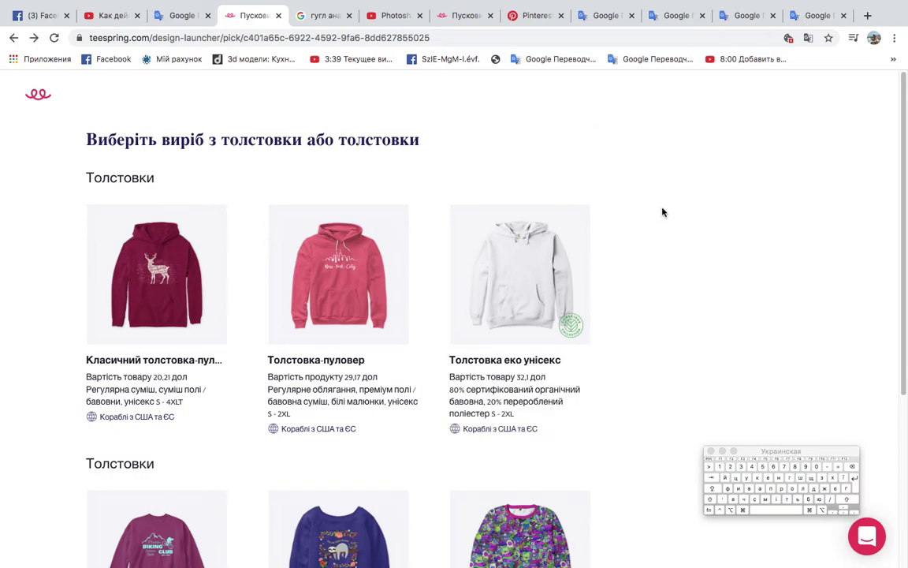
Start a design on the pullover hoodie (Толстовка-пуловер) with the Sell option and enlarge its front preview
scroll(425, 343, down, 5)
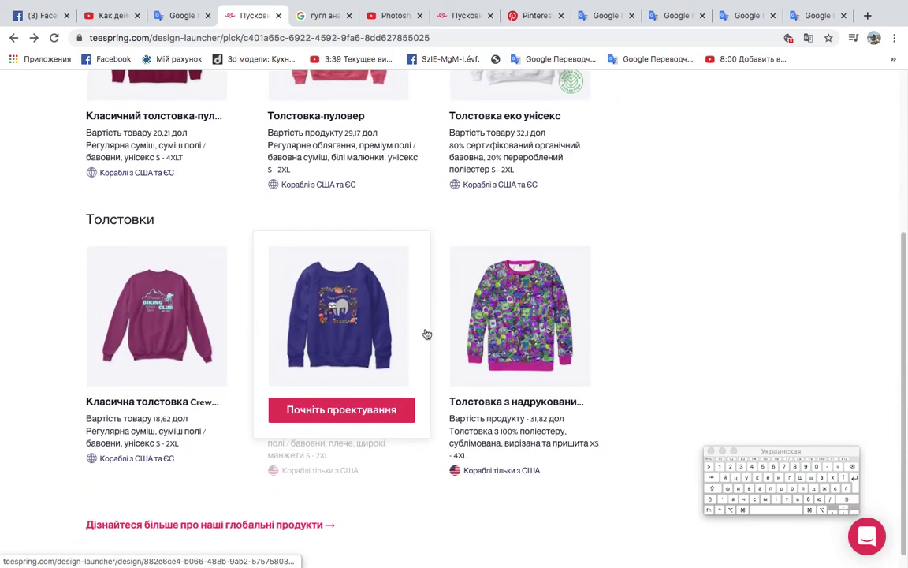
scroll(426, 334, up, 4)
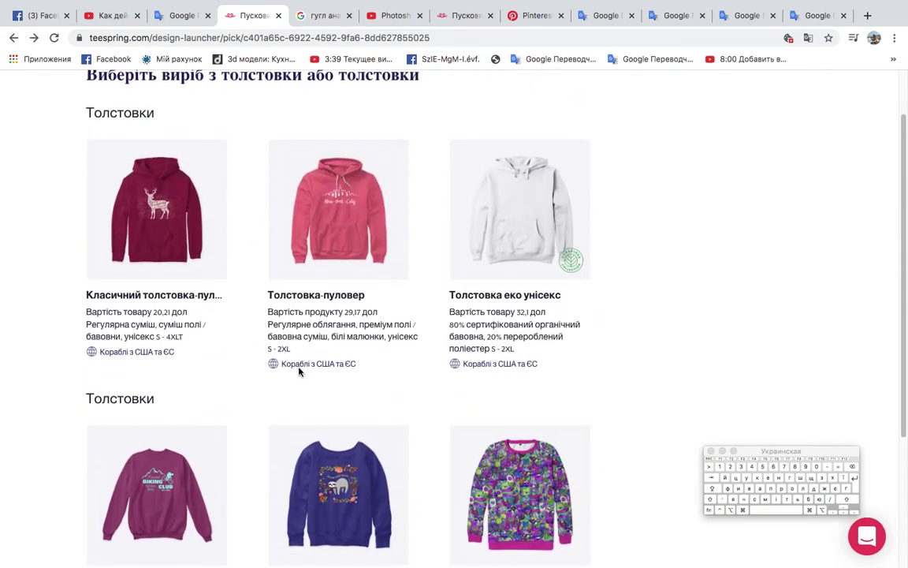
click(350, 307)
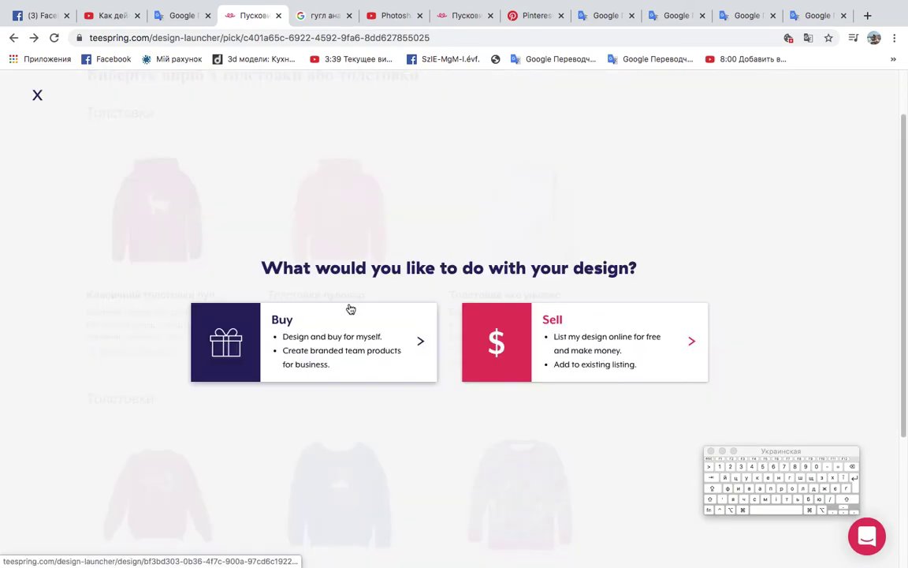
click(583, 349)
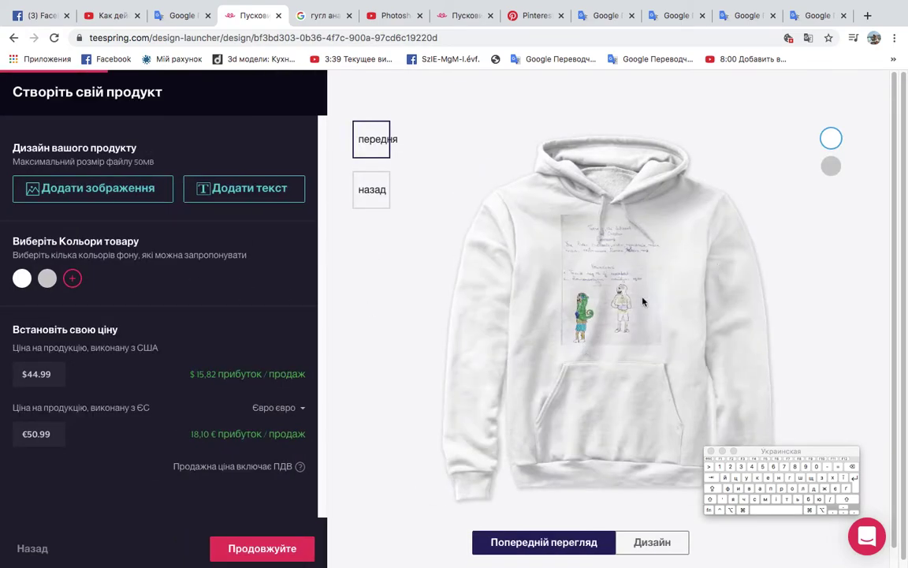
click(621, 293)
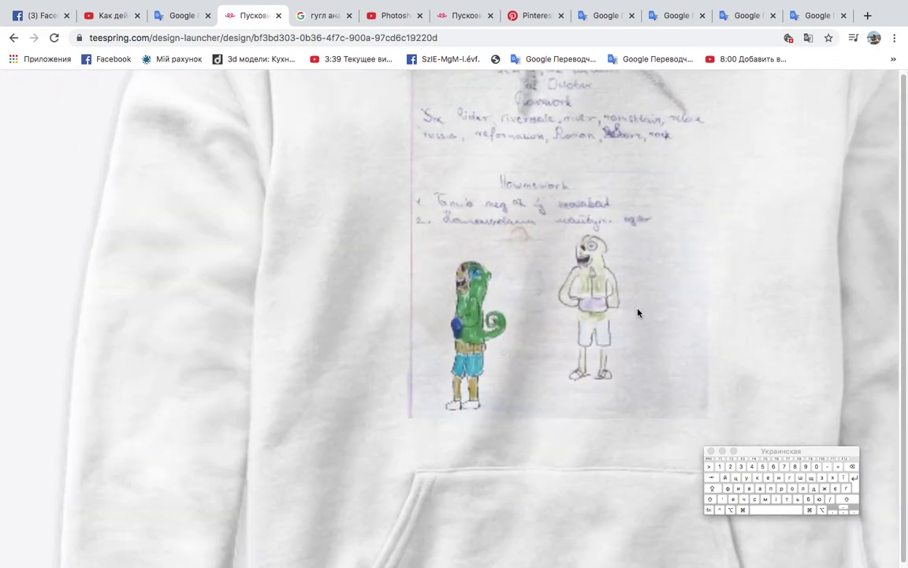
Leave the enlarged preview for design editing and delete the notebook-page image from the hoodie's front
click(639, 313)
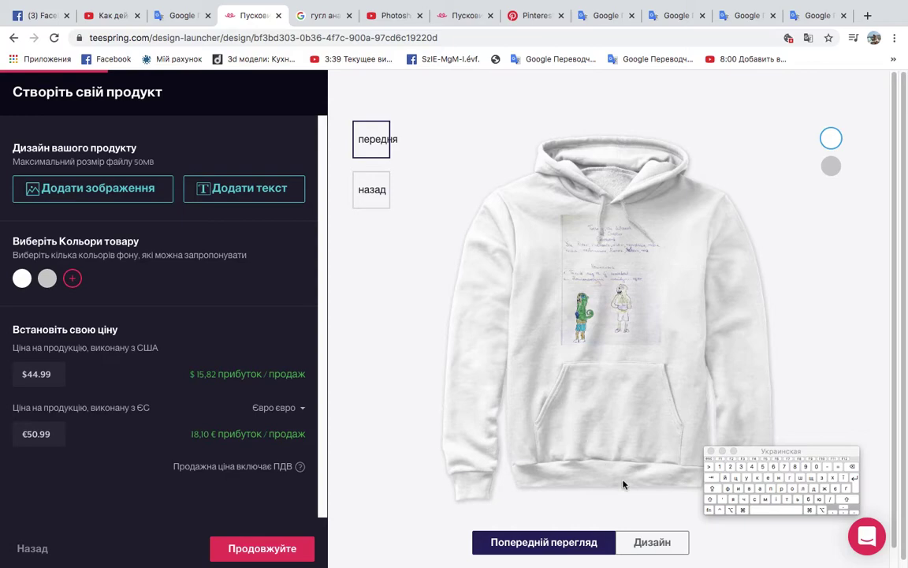
click(652, 542)
click(603, 288)
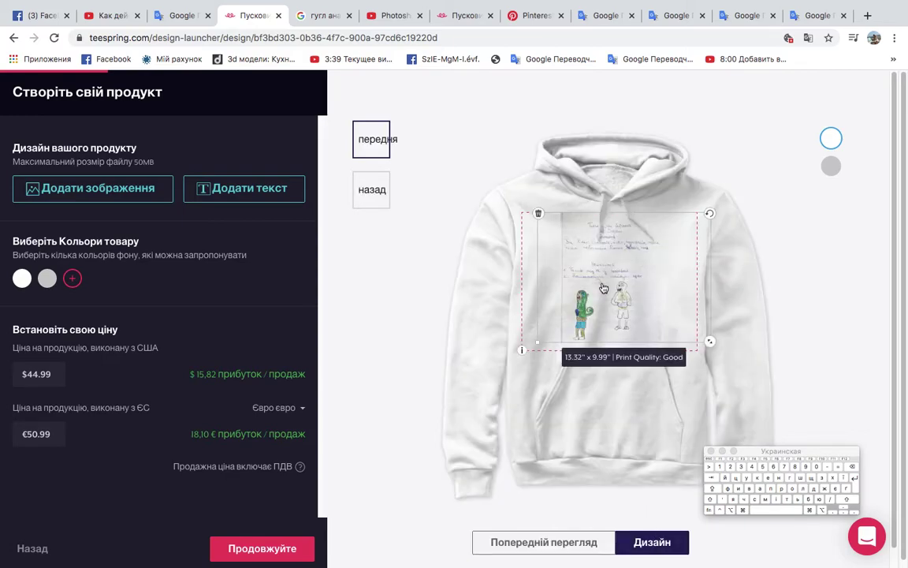
click(538, 213)
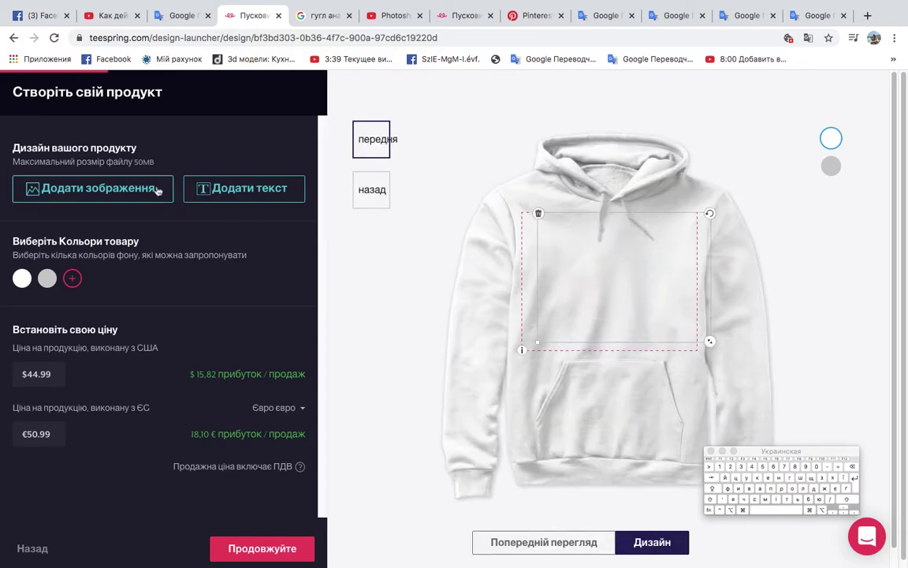
Add the desktop image тео.png to the hoodie's front and centre it horizontally in the print area
click(117, 187)
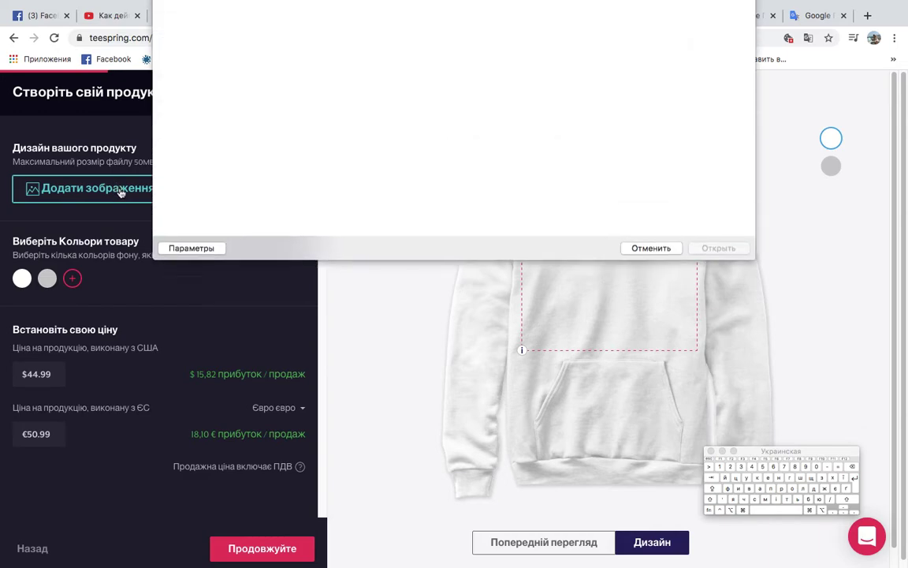
scroll(482, 175, down, 3)
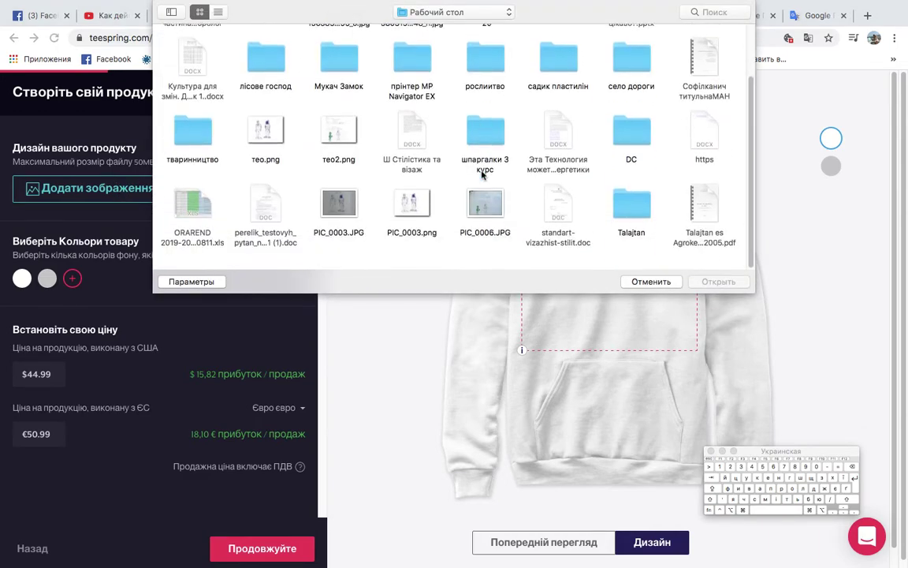
click(263, 161)
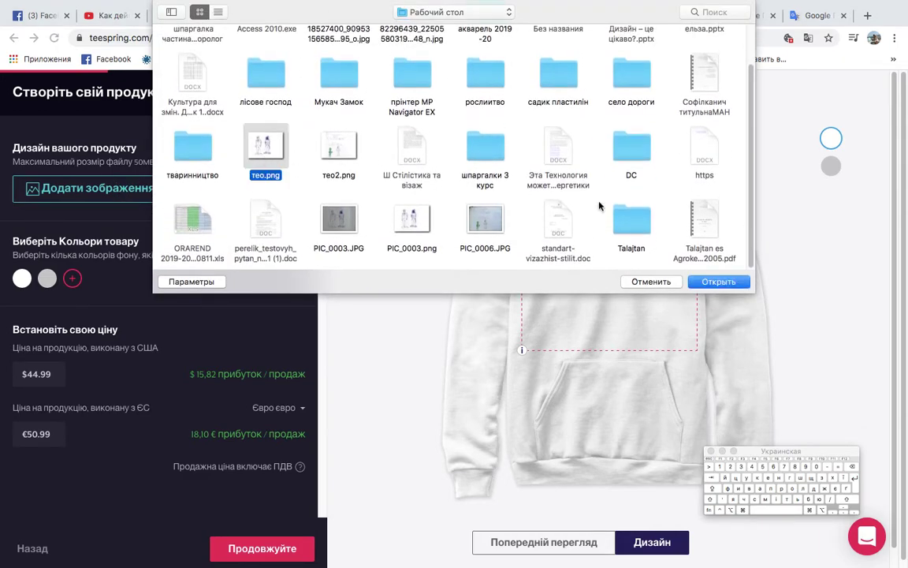
click(719, 281)
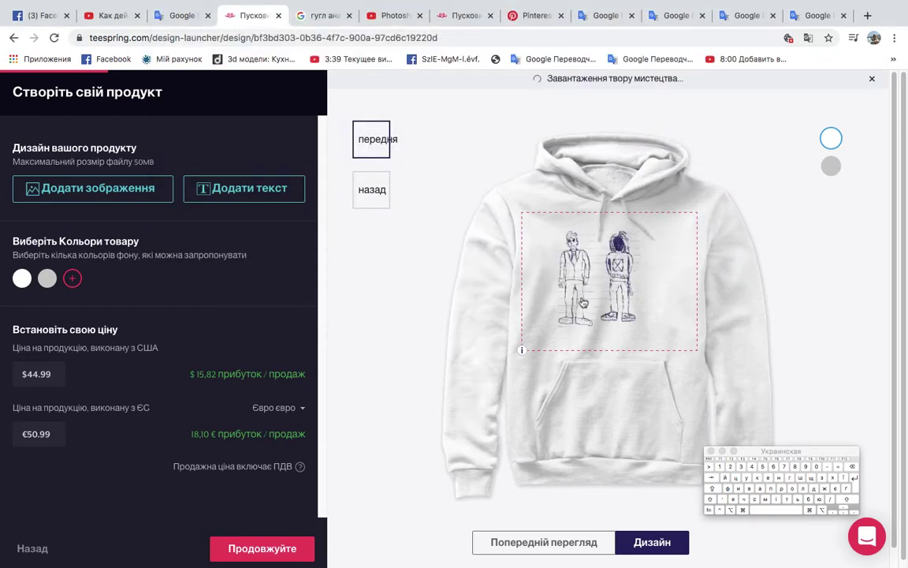
mouse_move(608, 284)
mouse_down()
mouse_move(632, 280)
mouse_move(614, 278)
mouse_move(619, 289)
mouse_up()
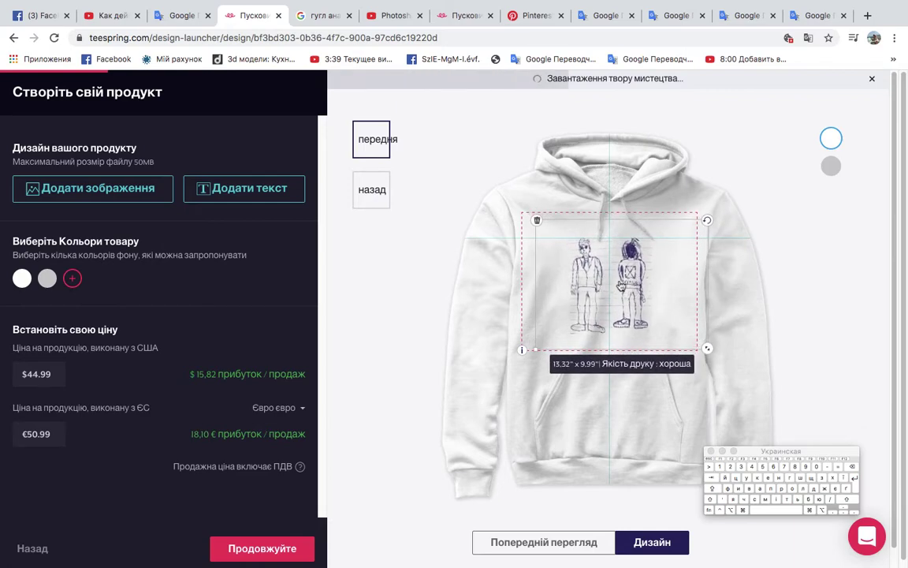
click(754, 233)
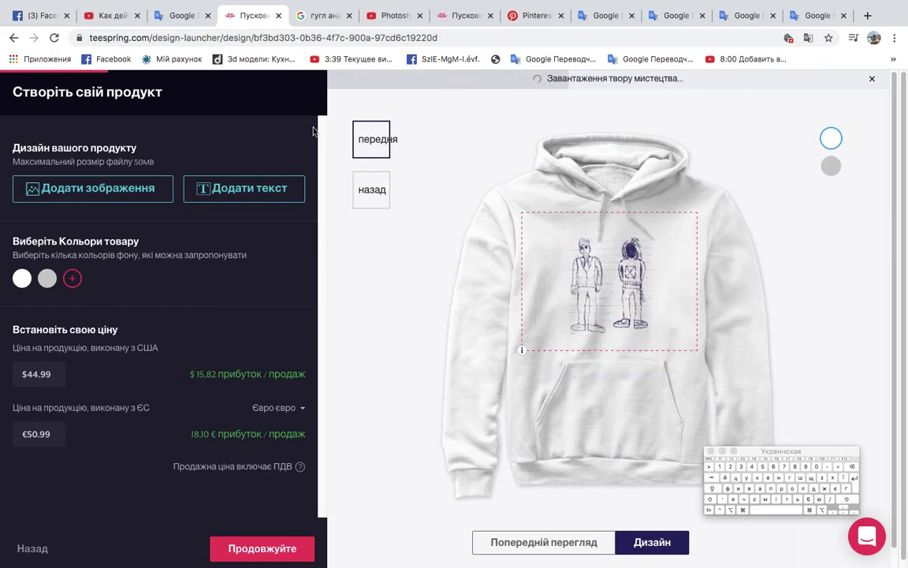
Add a text element above the sketch on the hoodie's front and clear its placeholder text
click(265, 194)
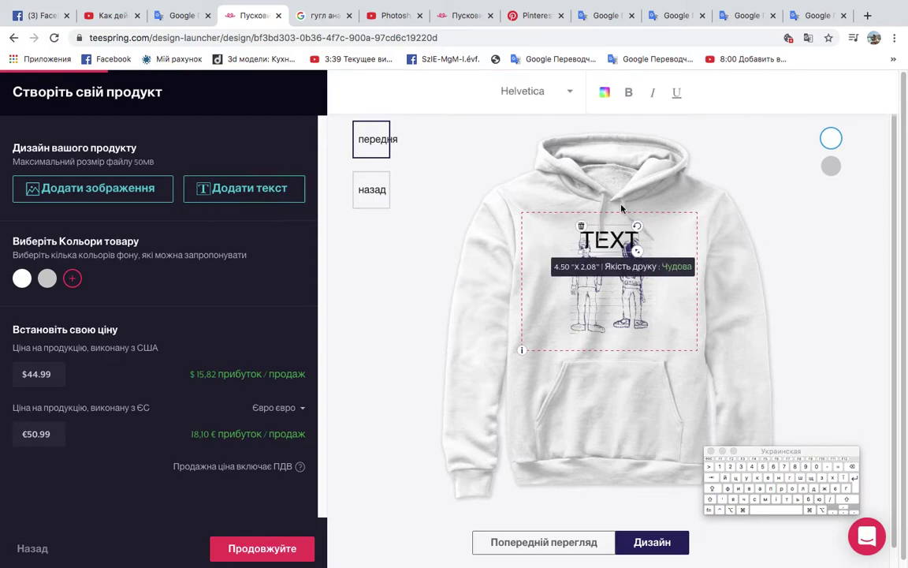
key(BackSpace)
key(BackSpace)
key(BackSpace)
key(BackSpace)
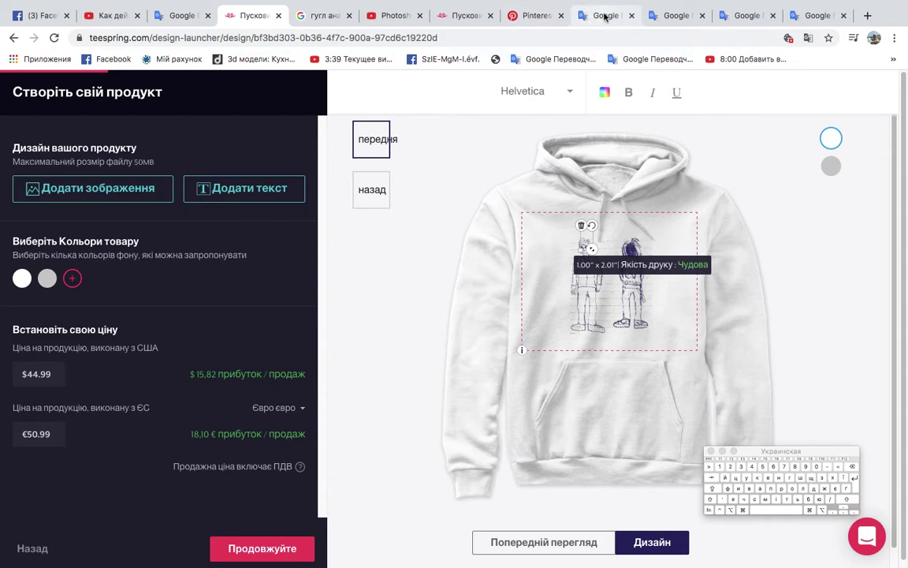
Copy the translation "Even if it is very sad," from Google Translate into the empty hoodie text element and shift it toward the print area's left edge
click(605, 16)
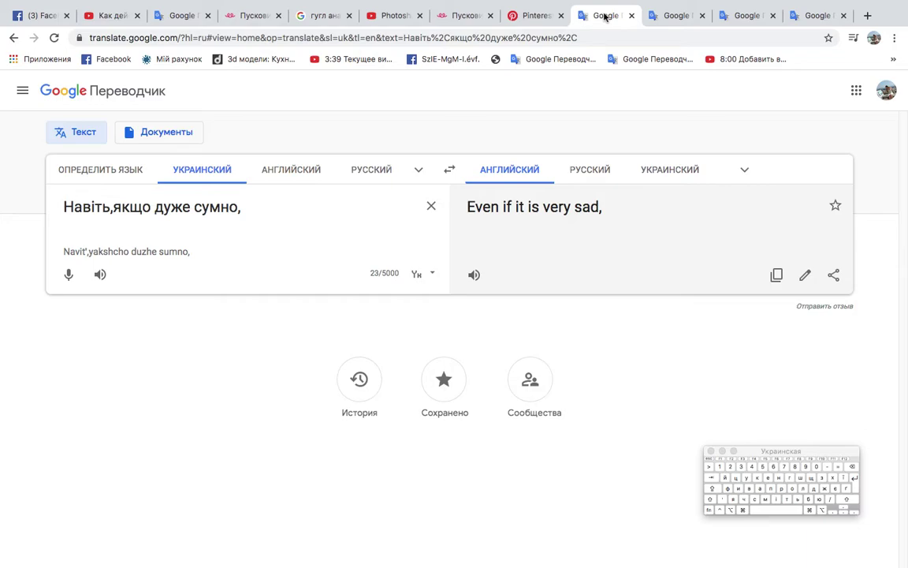
click(776, 275)
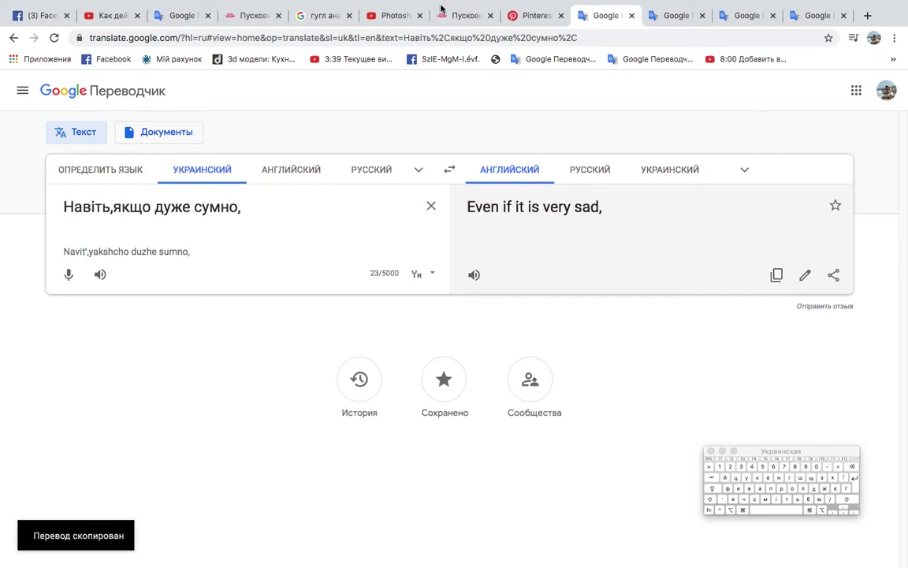
click(247, 14)
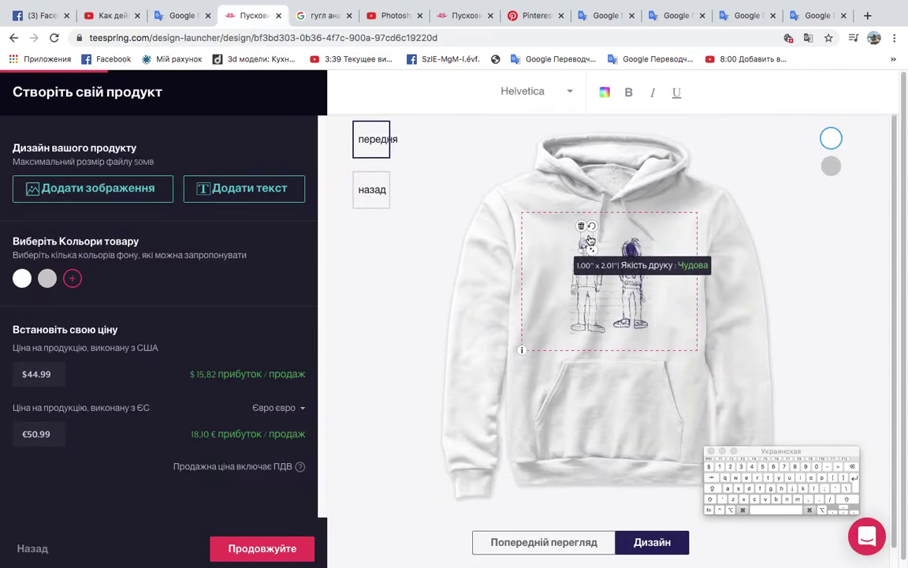
key(super+v)
drag(679, 233, 623, 235)
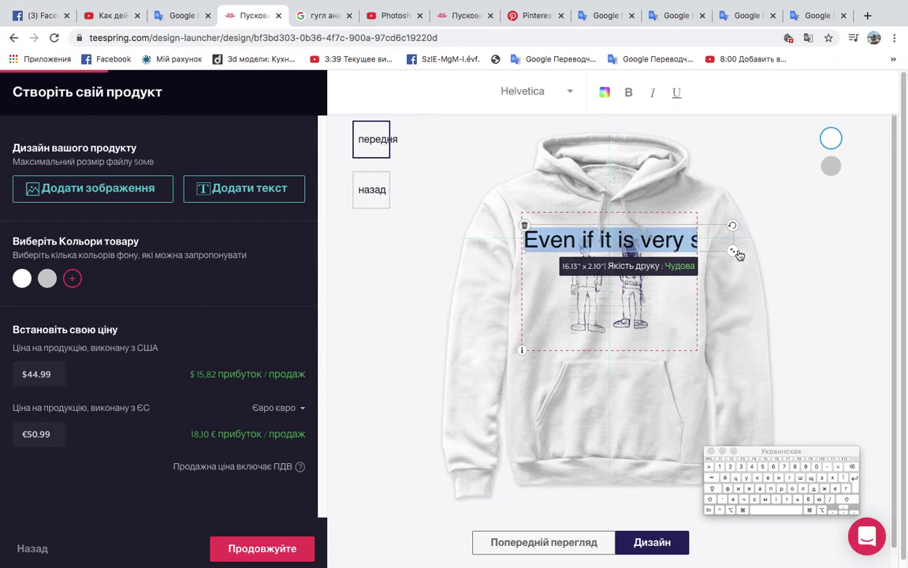